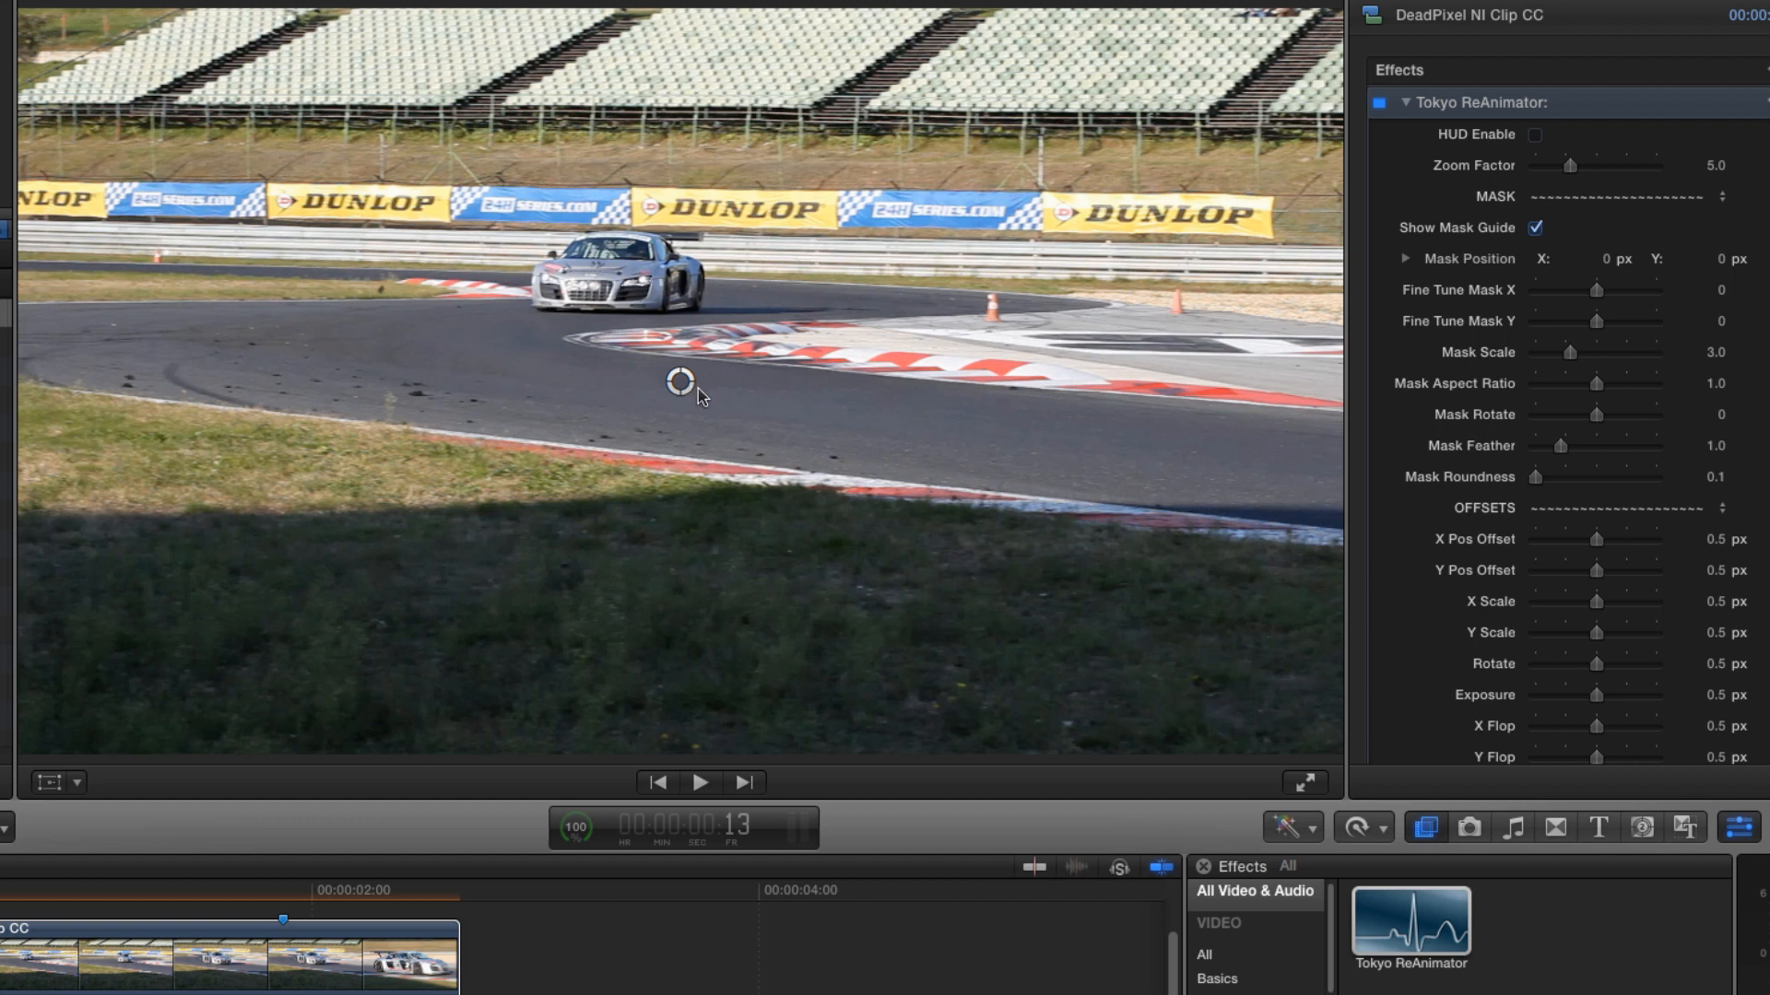
# - Move the effect's mask onto the dead pixel in the track footage and enable the HUD
pyautogui.moveTo(682, 384); pyautogui.dragTo(382, 293)
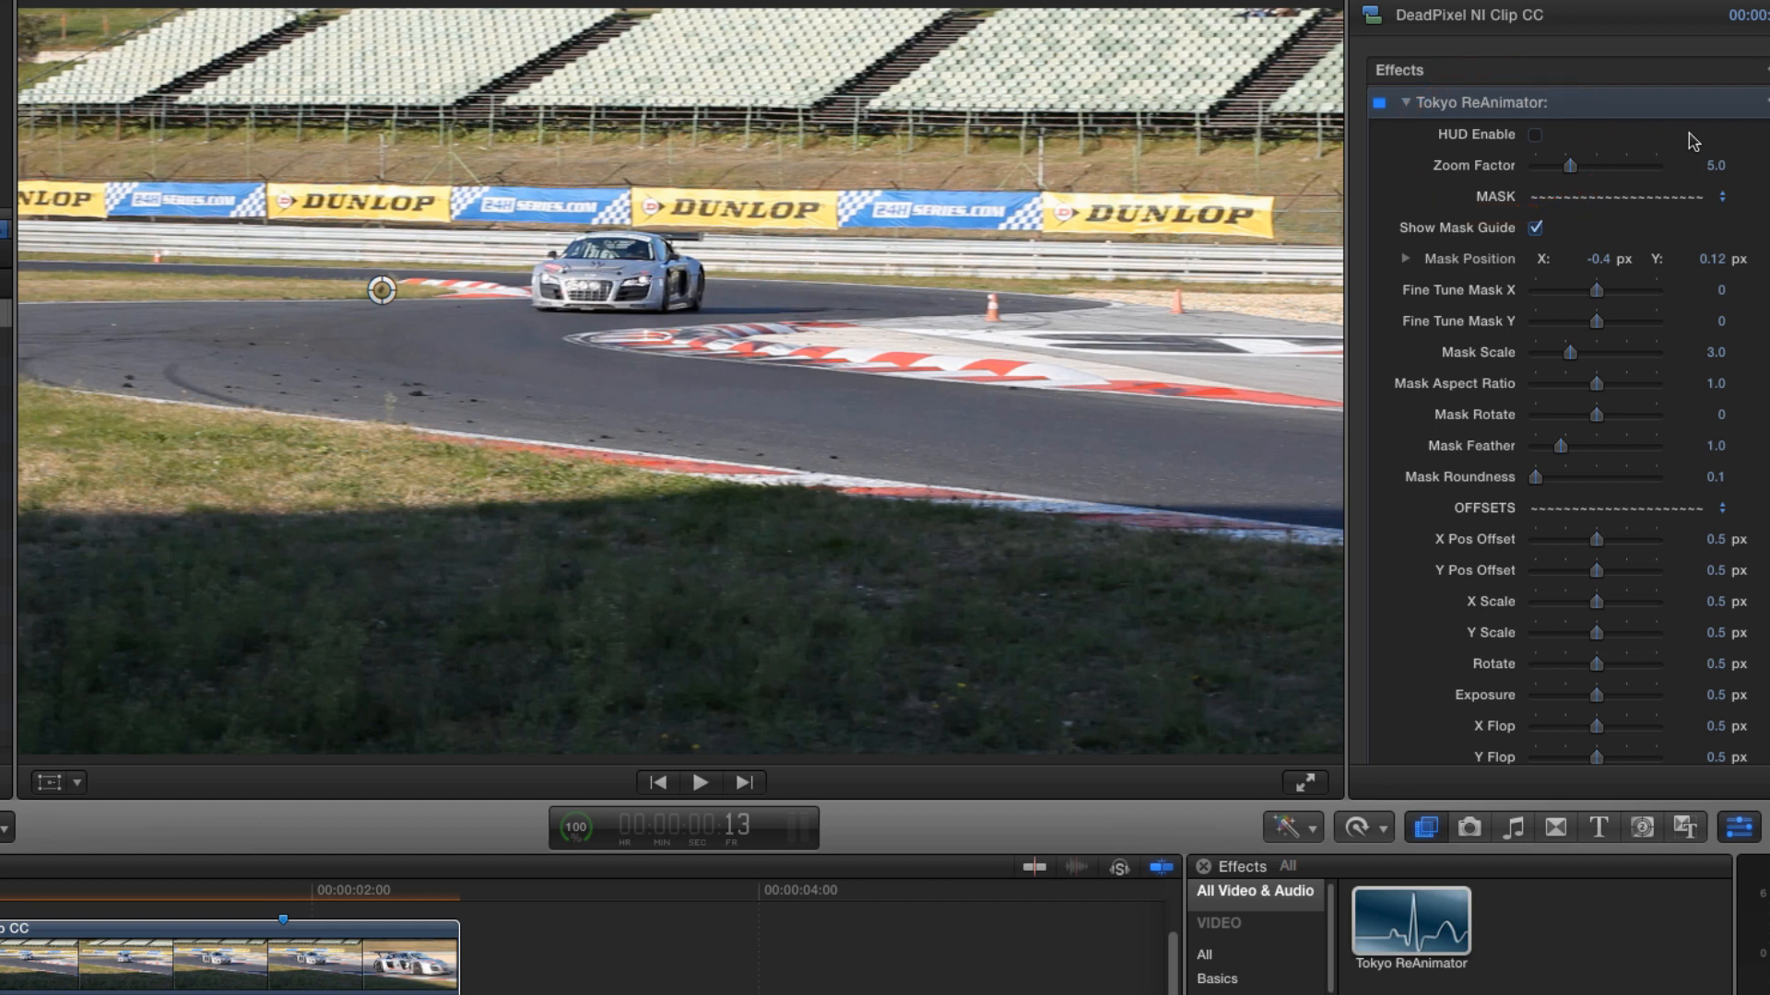
pyautogui.click(1535, 136)
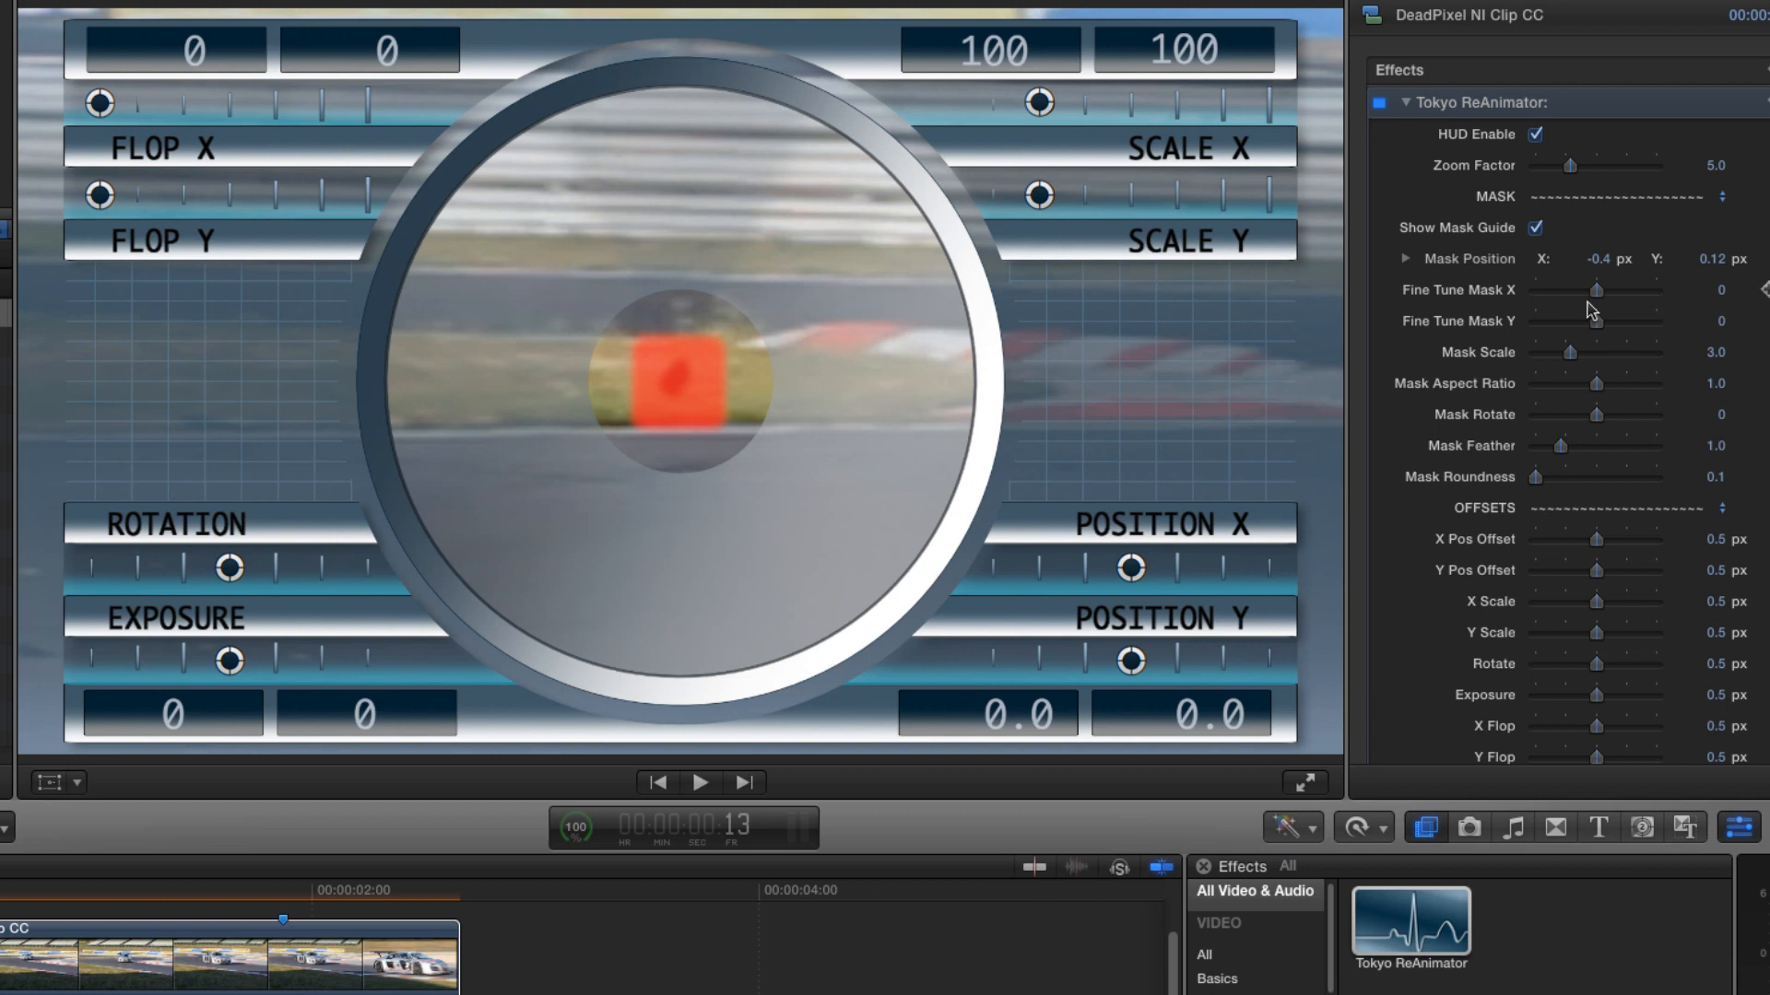
# - Fine-tune the mask position to X -0.46 and Y 1.39, and set the Mask Scale to 1.98
pyautogui.moveTo(1598, 292); pyautogui.dragTo(1619, 322)
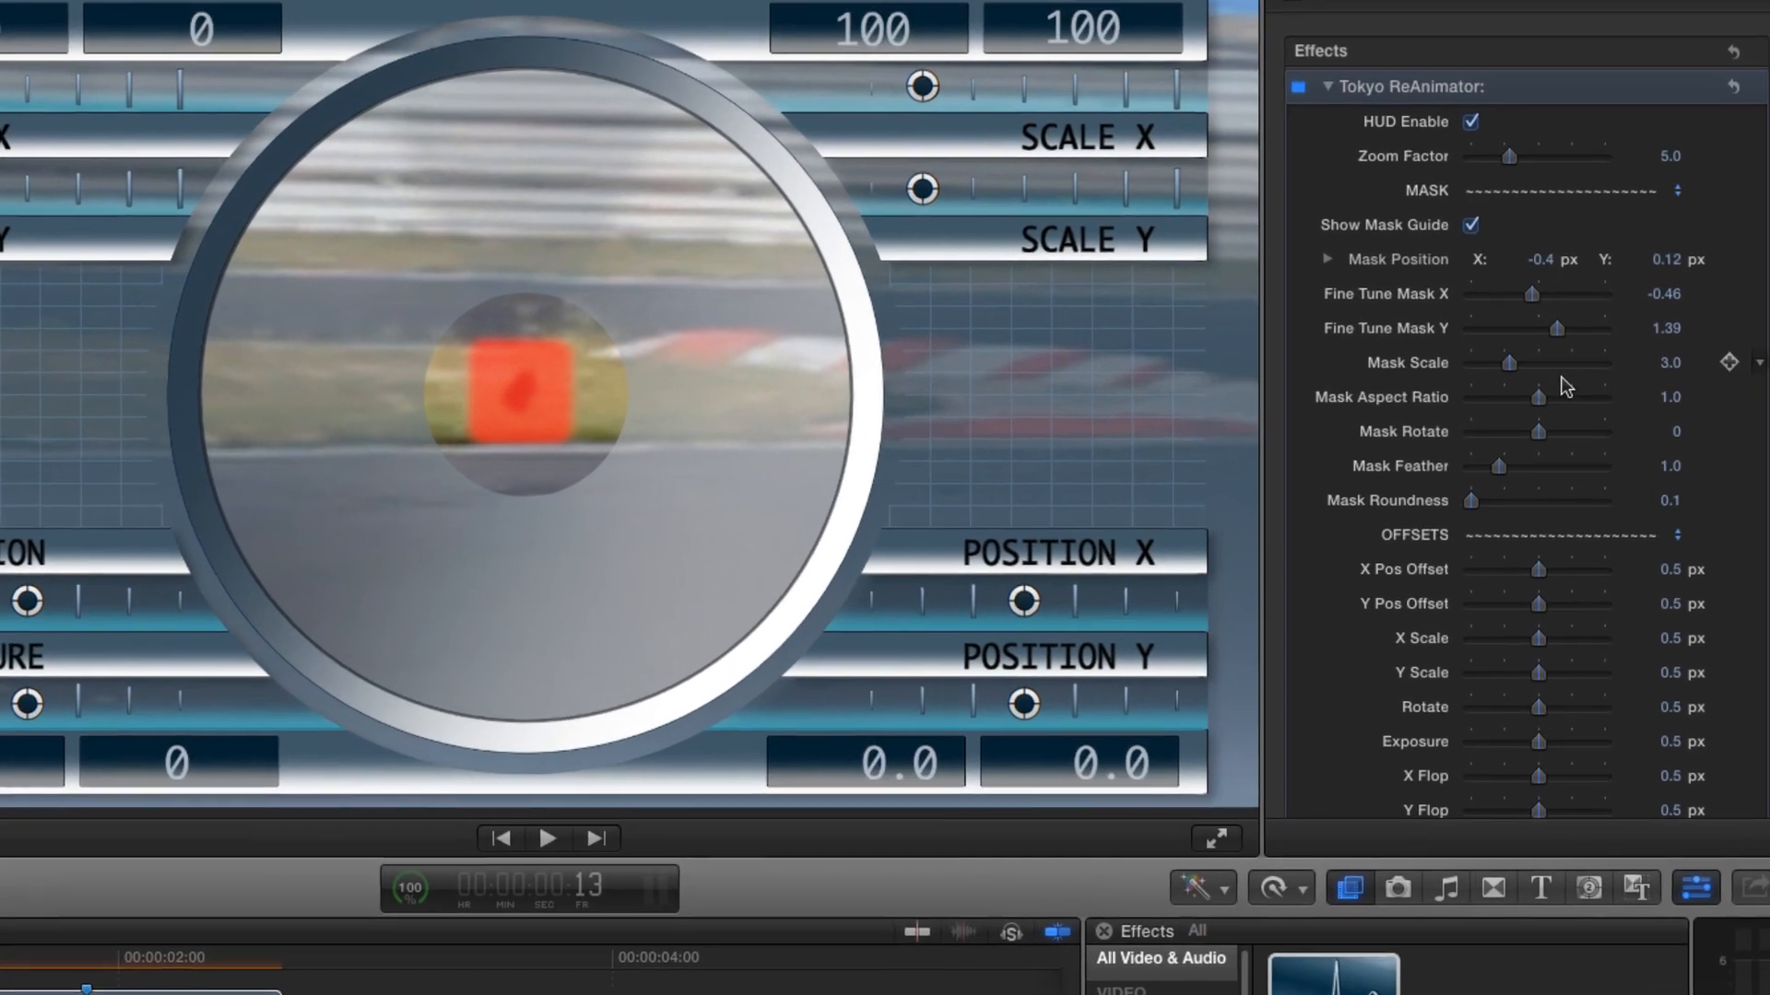
pyautogui.click(1567, 354)
pyautogui.moveTo(1487, 369); pyautogui.dragTo(1475, 369)
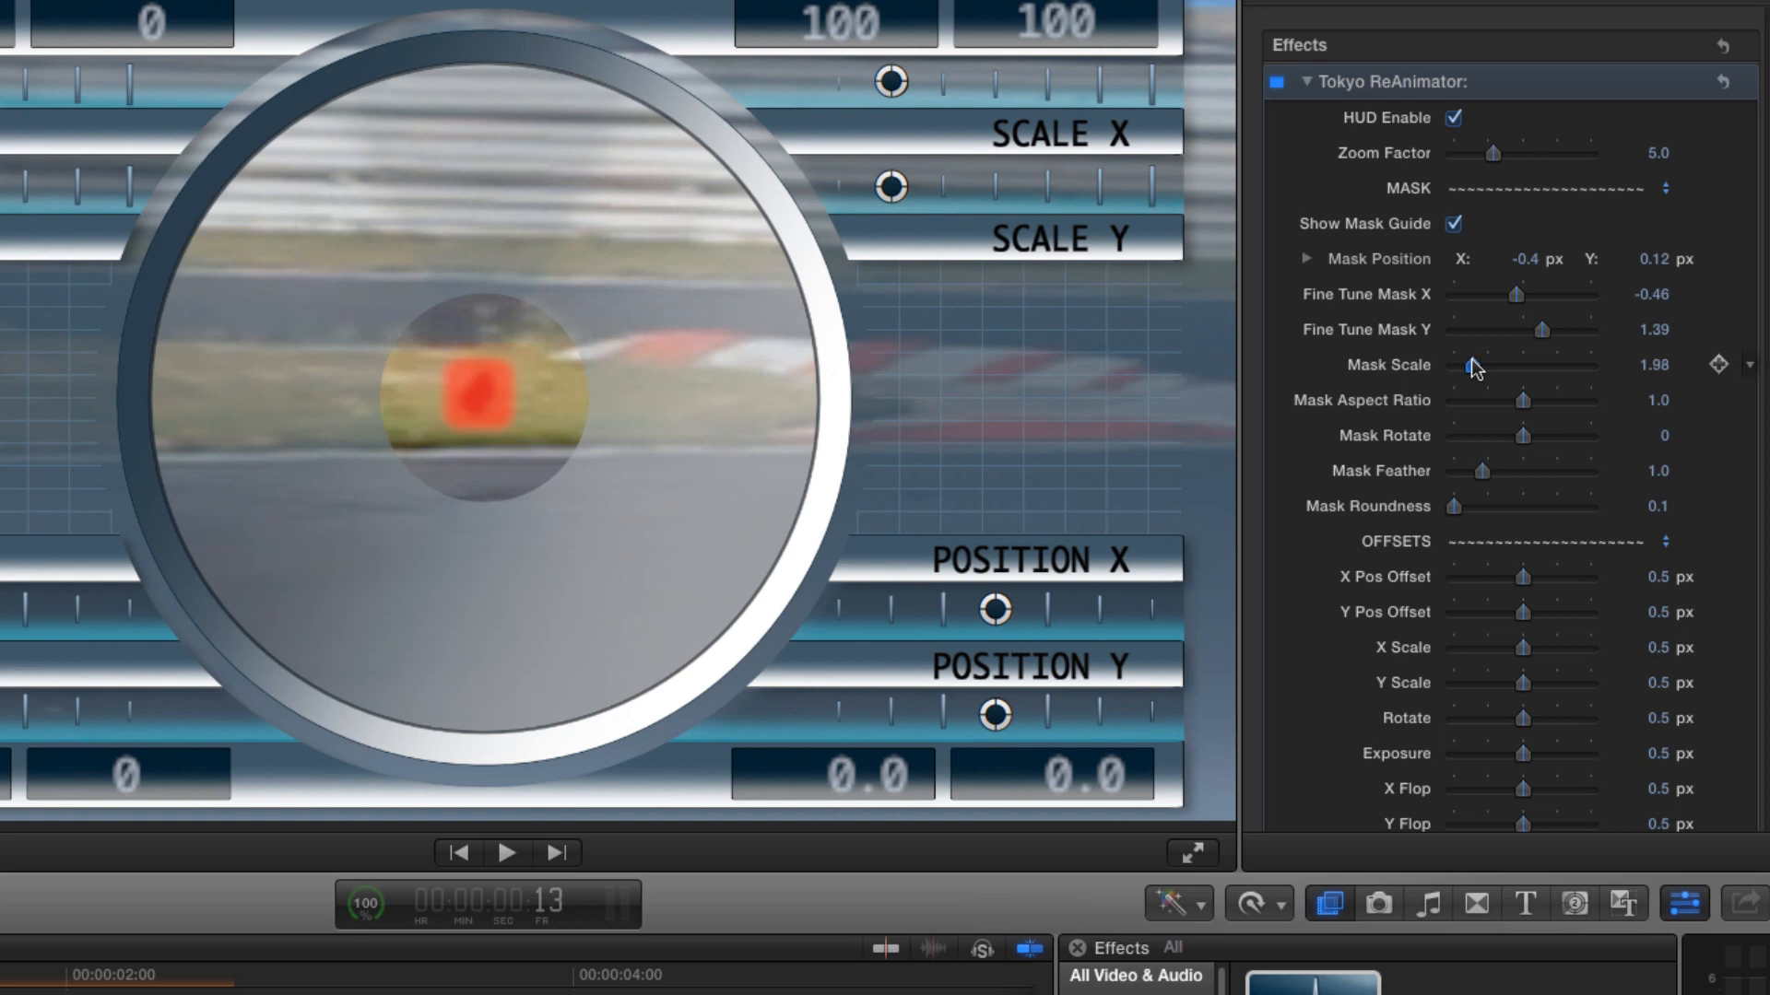
# - Set Mask Aspect Ratio to 0.75, Mask Rotate to -23, Mask Roundness to 0.18 and Mask Feather to 1.77
pyautogui.moveTo(1523, 399); pyautogui.dragTo(1493, 405)
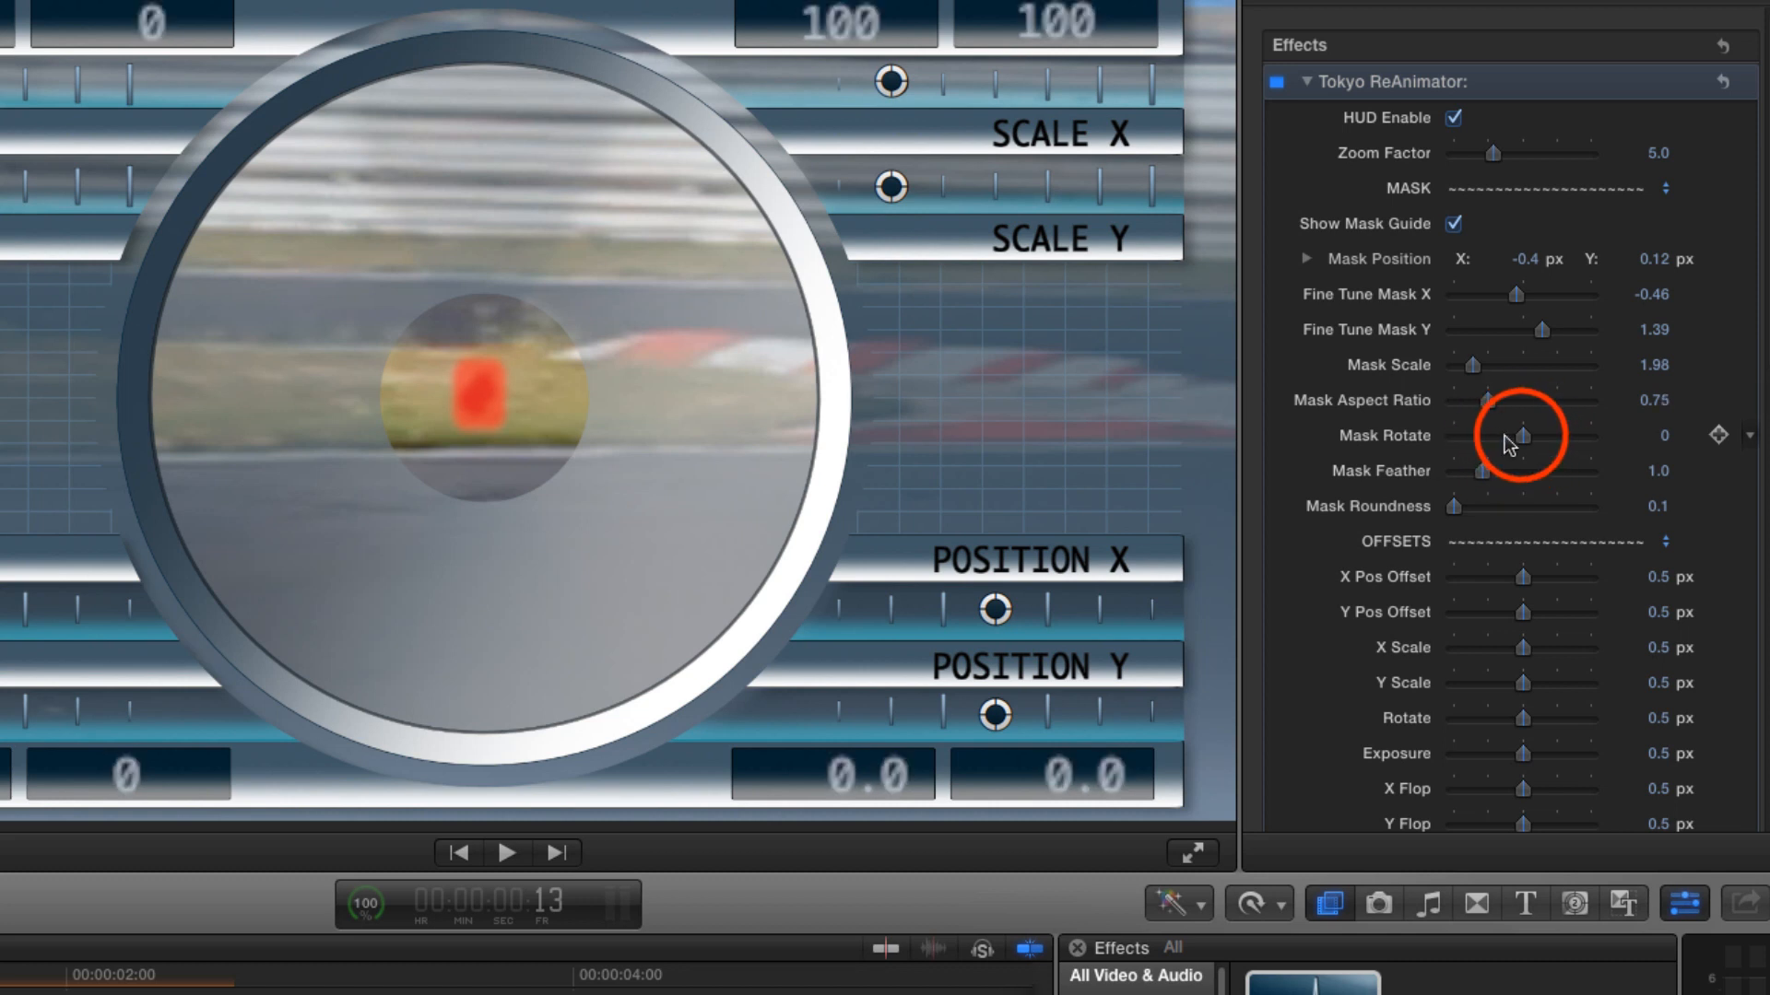
pyautogui.moveTo(1522, 436); pyautogui.dragTo(1490, 442)
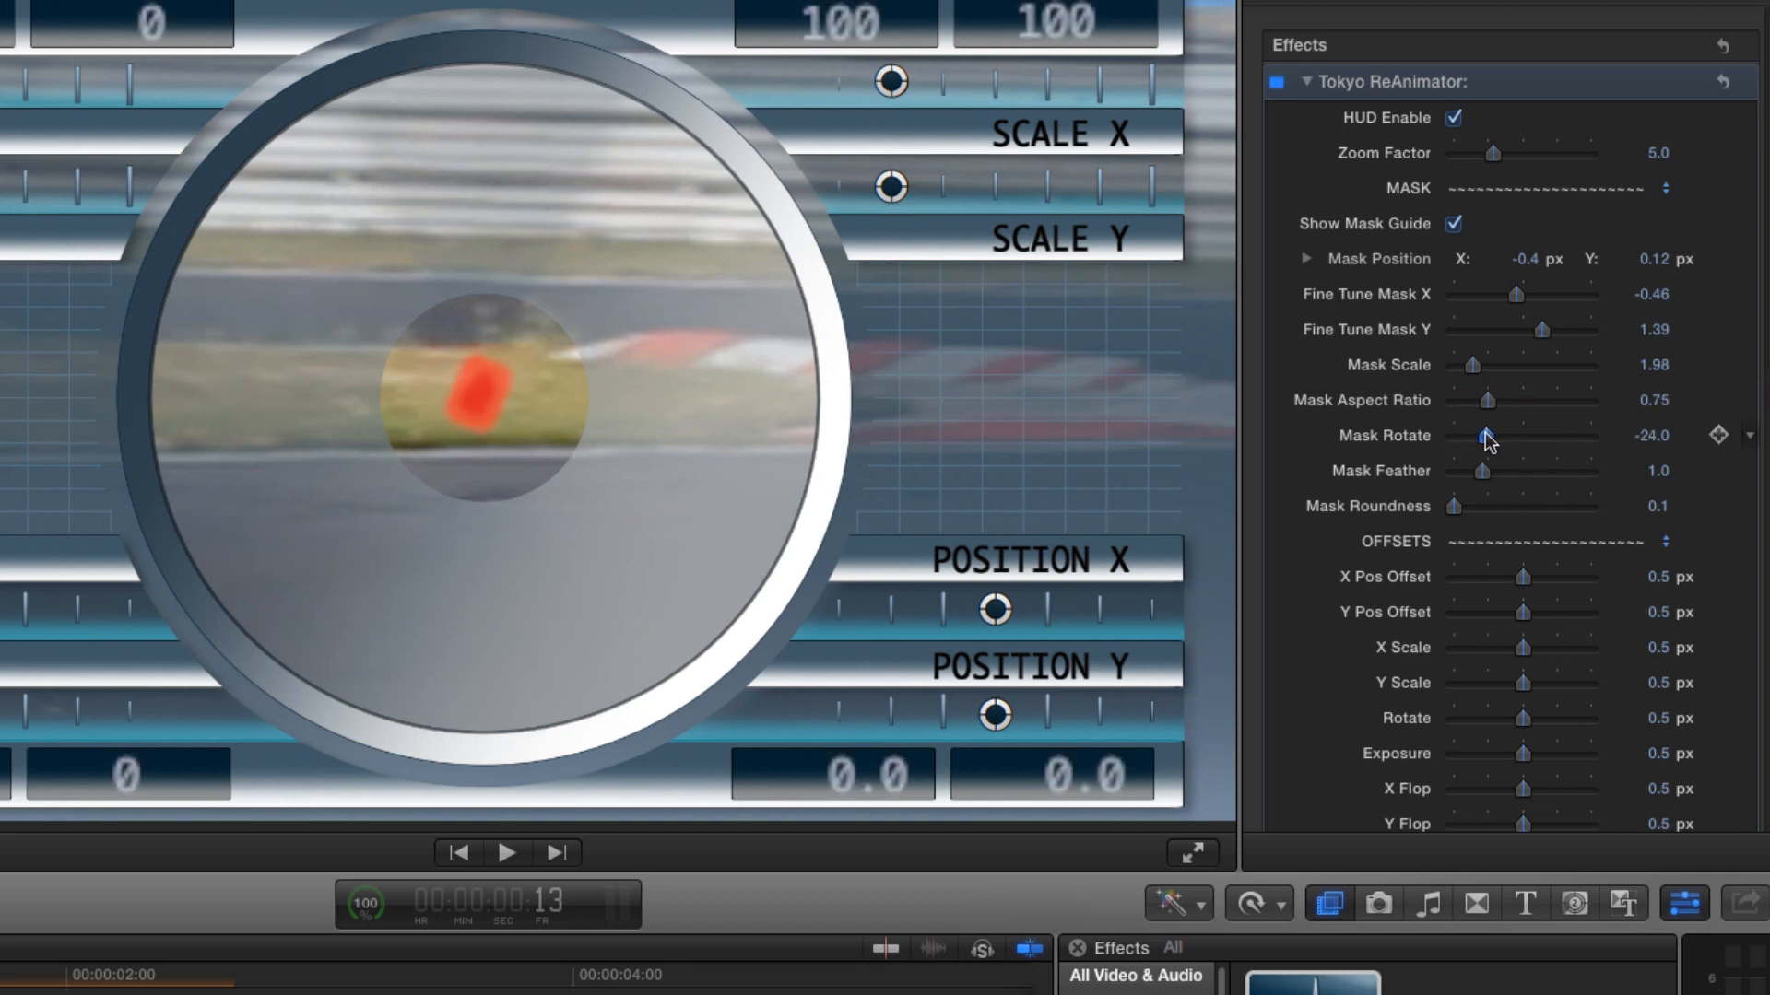
pyautogui.click(1454, 506)
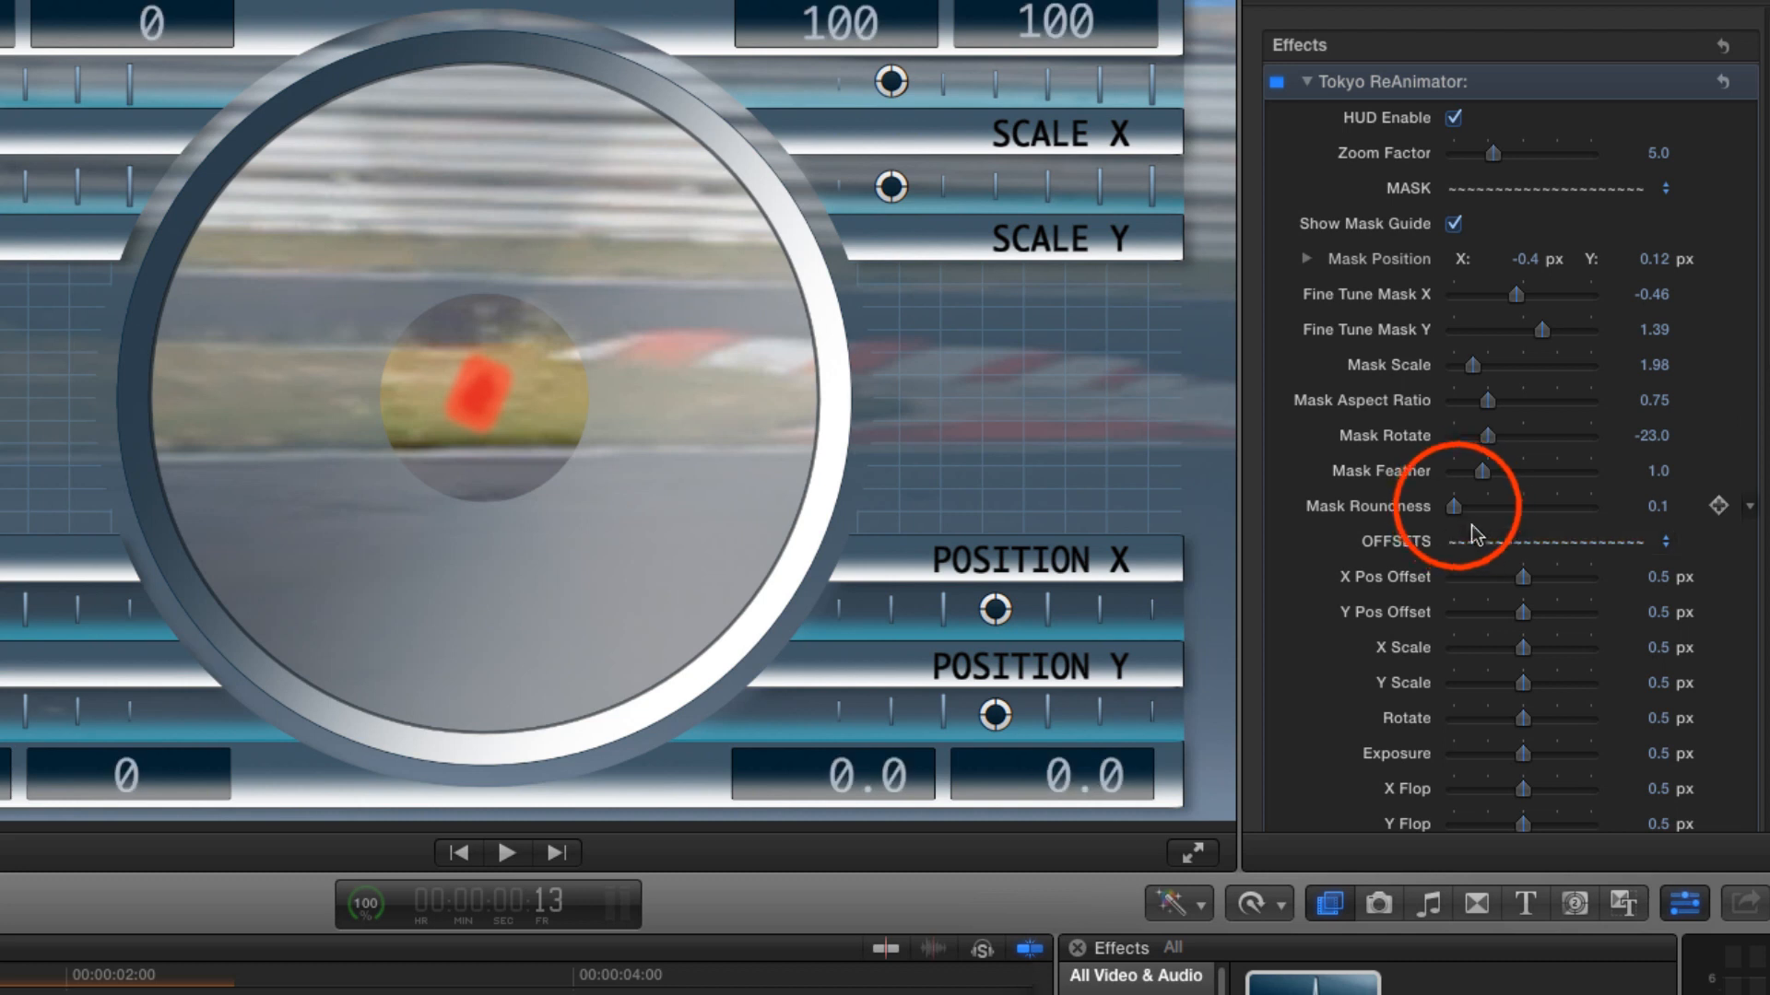
pyautogui.moveTo(1454, 506); pyautogui.dragTo(1467, 510)
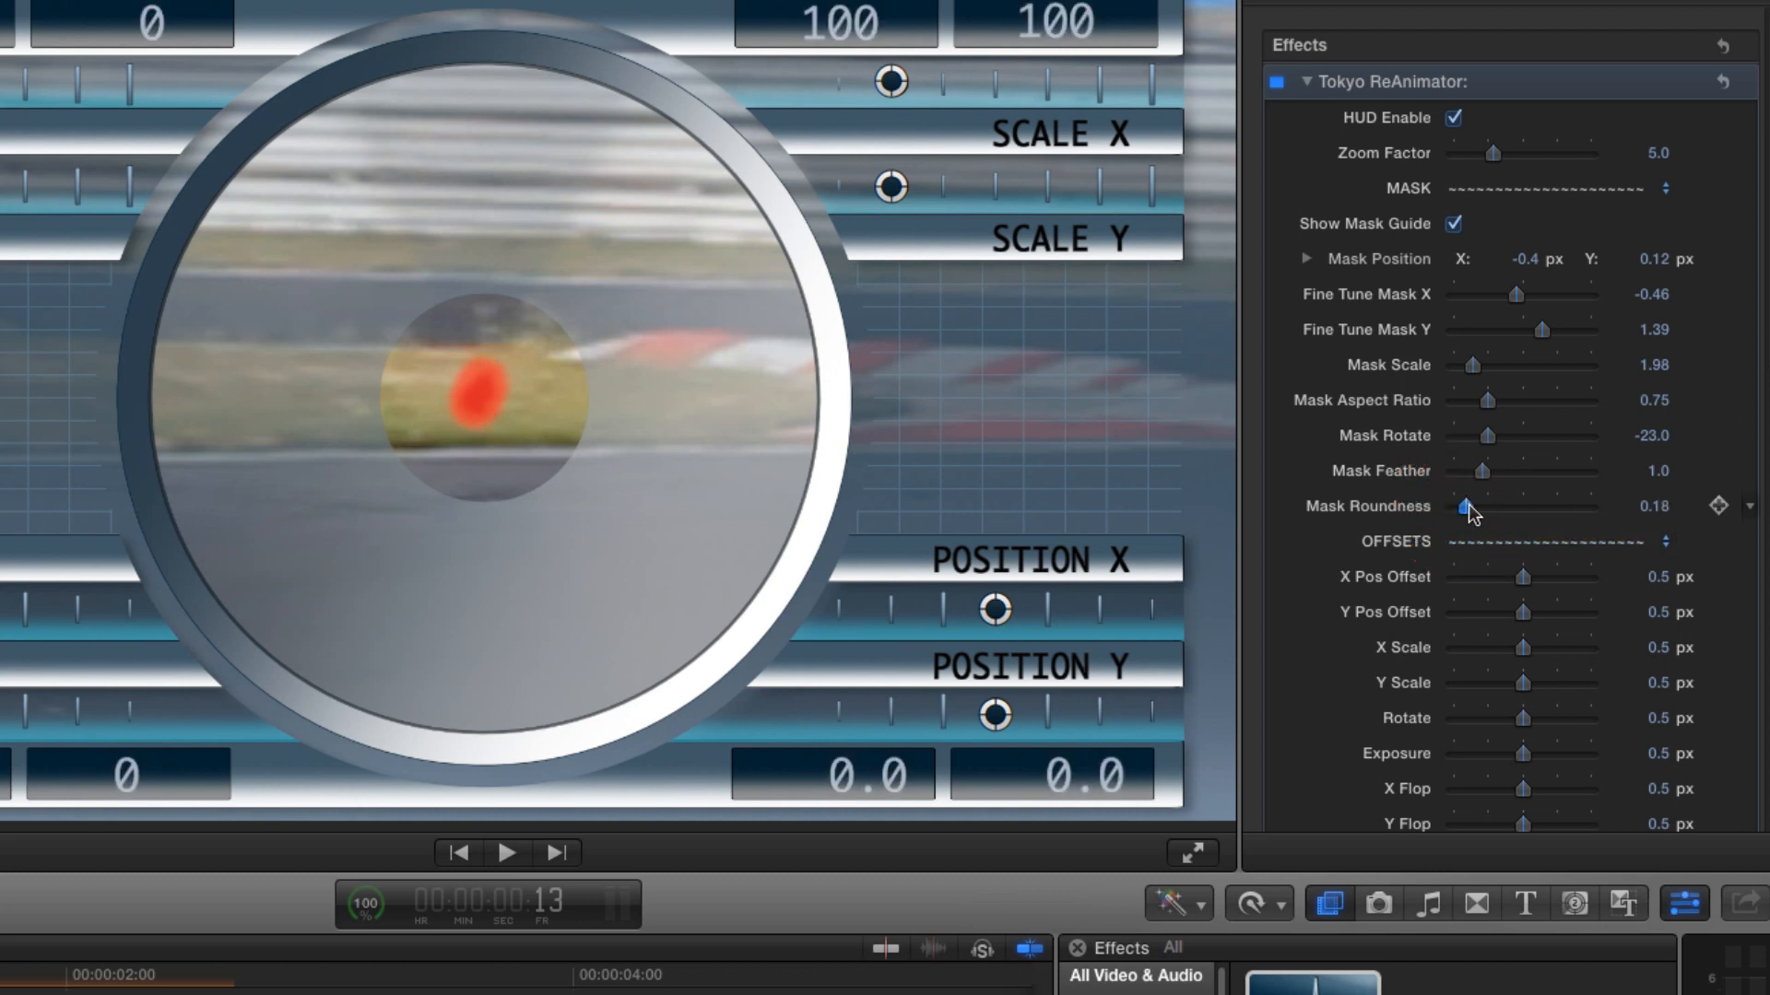
pyautogui.moveTo(1482, 471); pyautogui.dragTo(1516, 478)
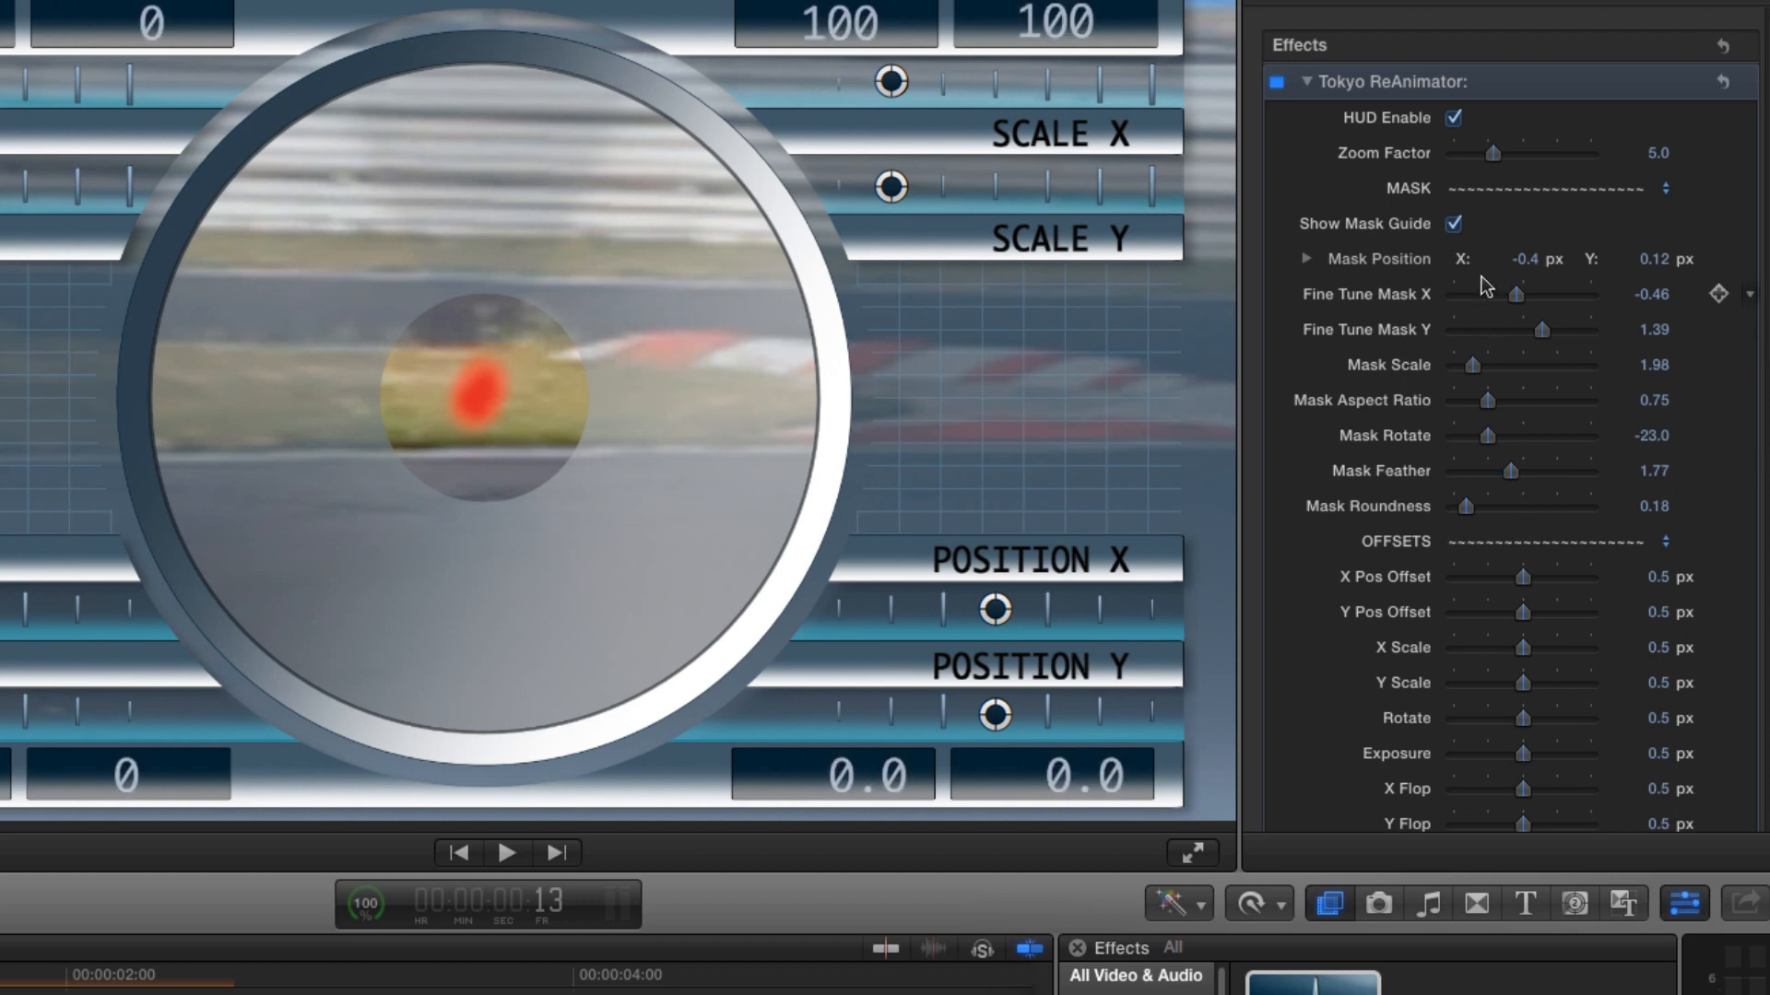
# - Hide the mask guide and set the HUD Position X to 42.2 and Position Y to -2.0
pyautogui.click(1454, 224)
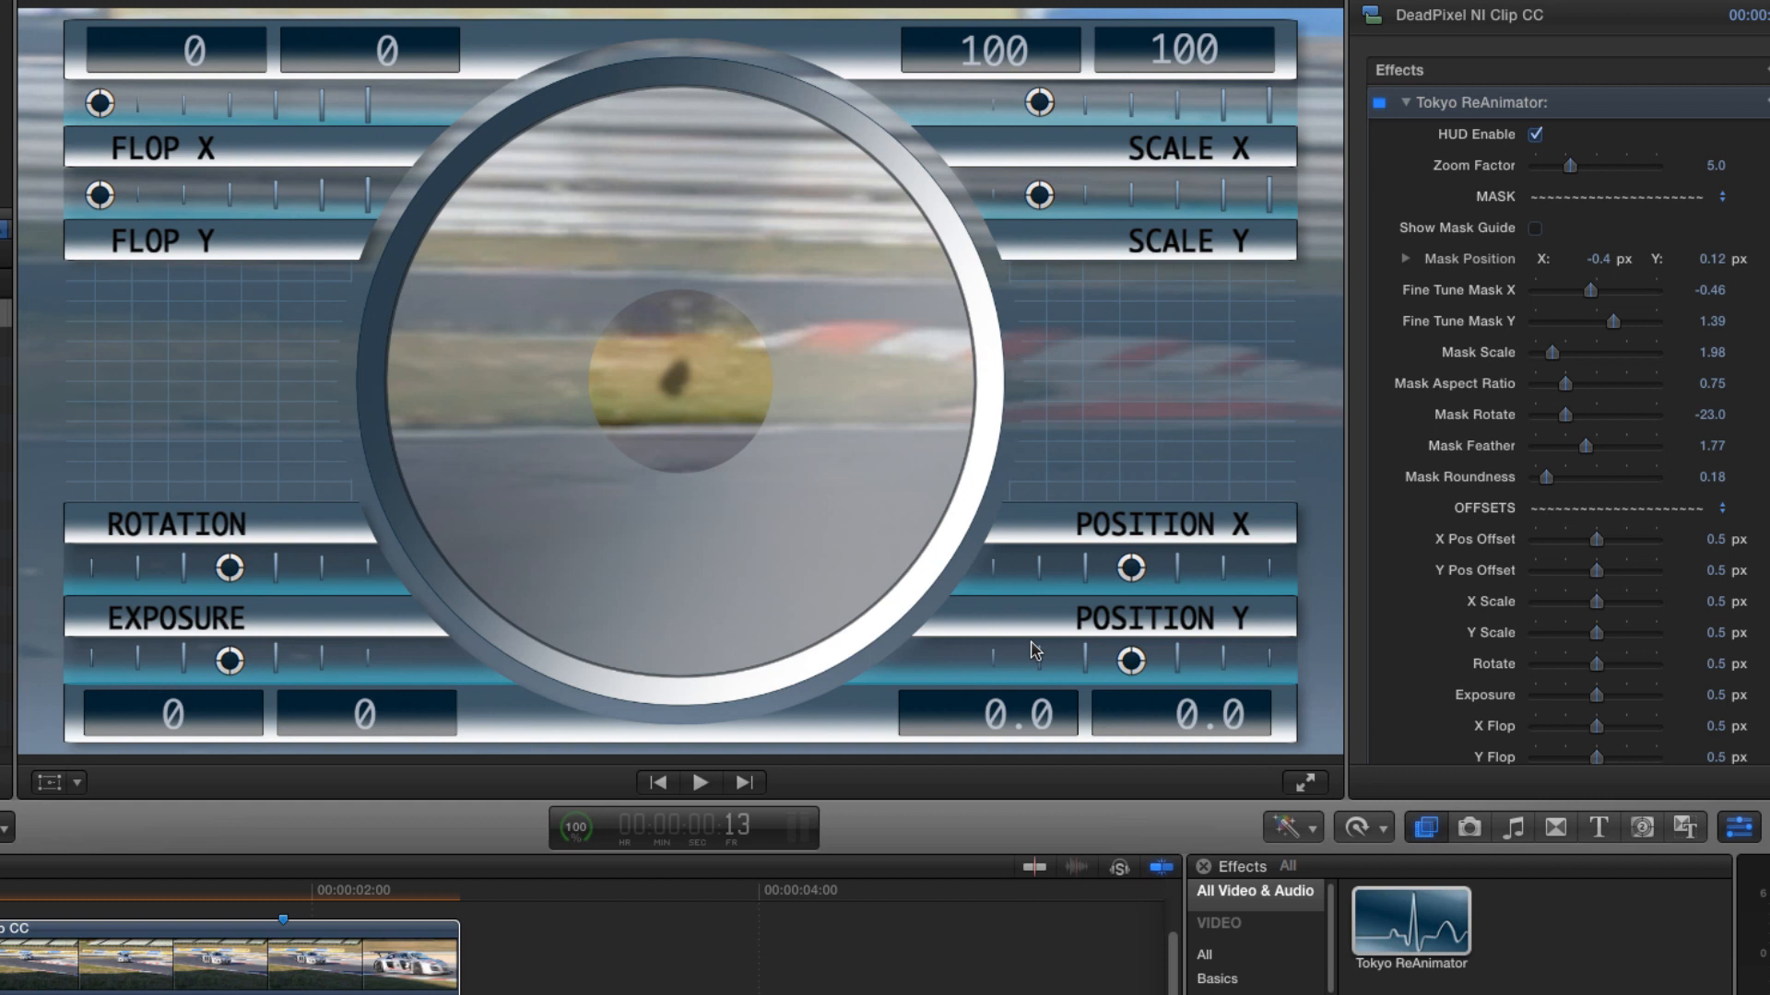
pyautogui.moveTo(1131, 566); pyautogui.dragTo(1189, 572)
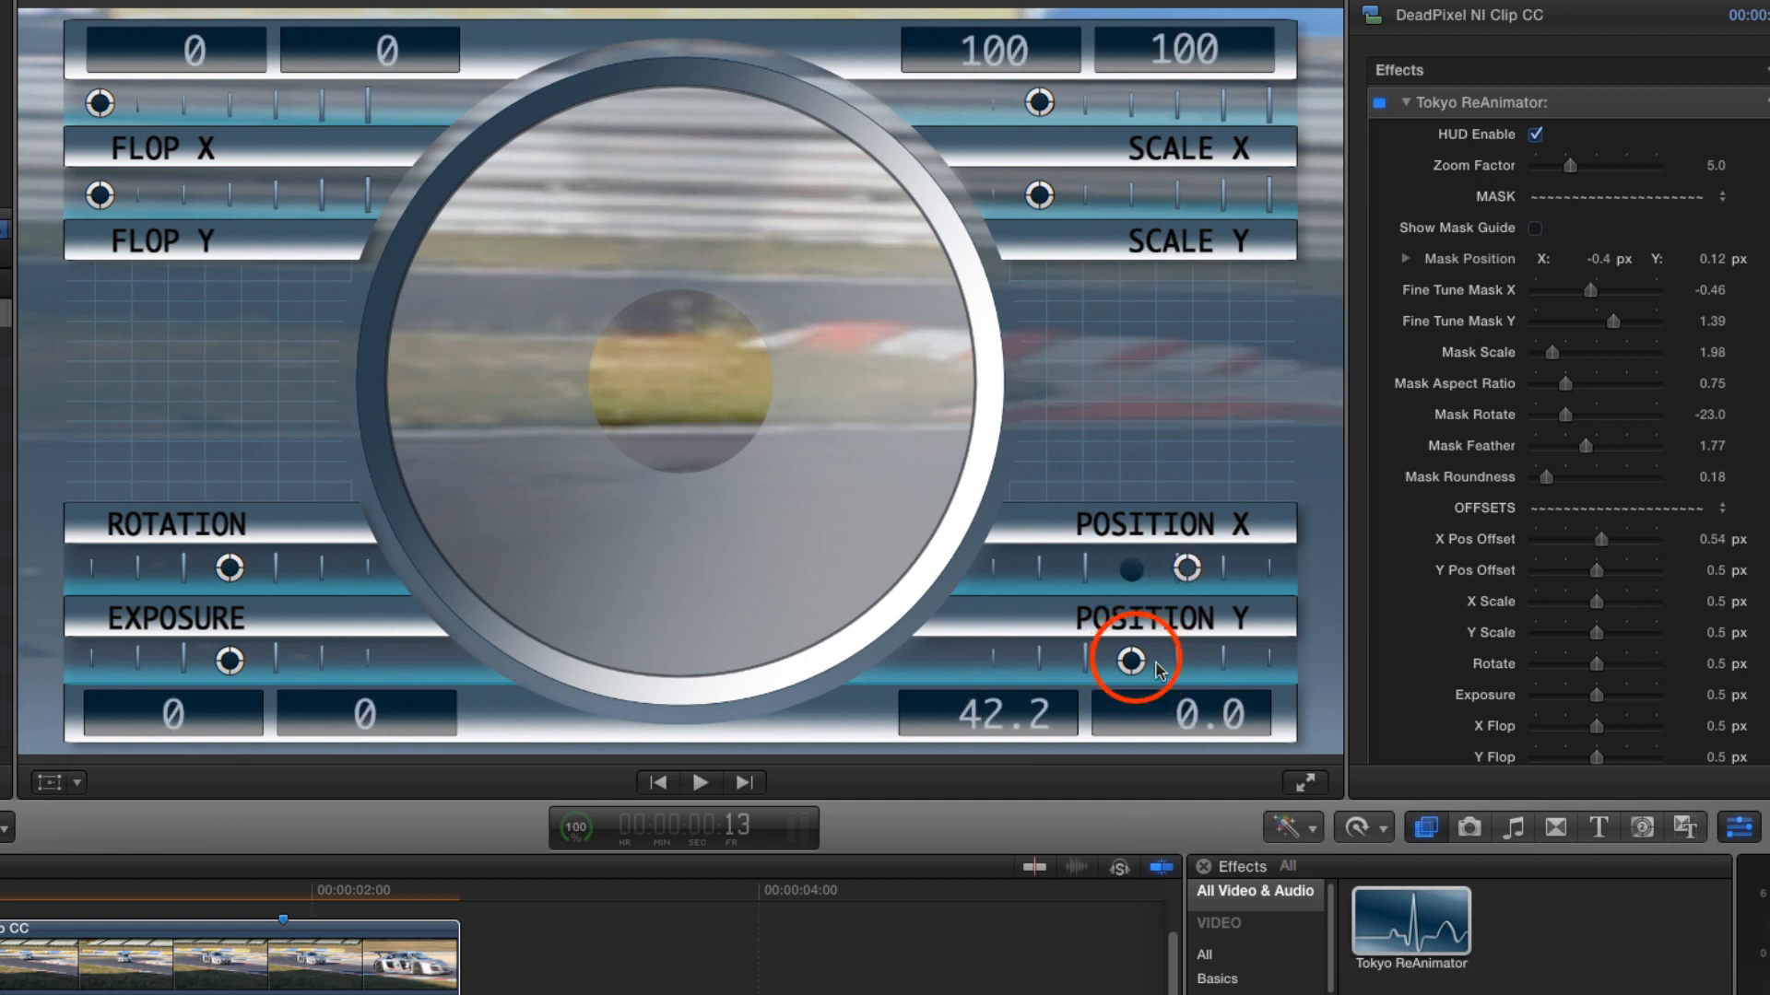
pyautogui.moveTo(1135, 662); pyautogui.dragTo(1129, 662)
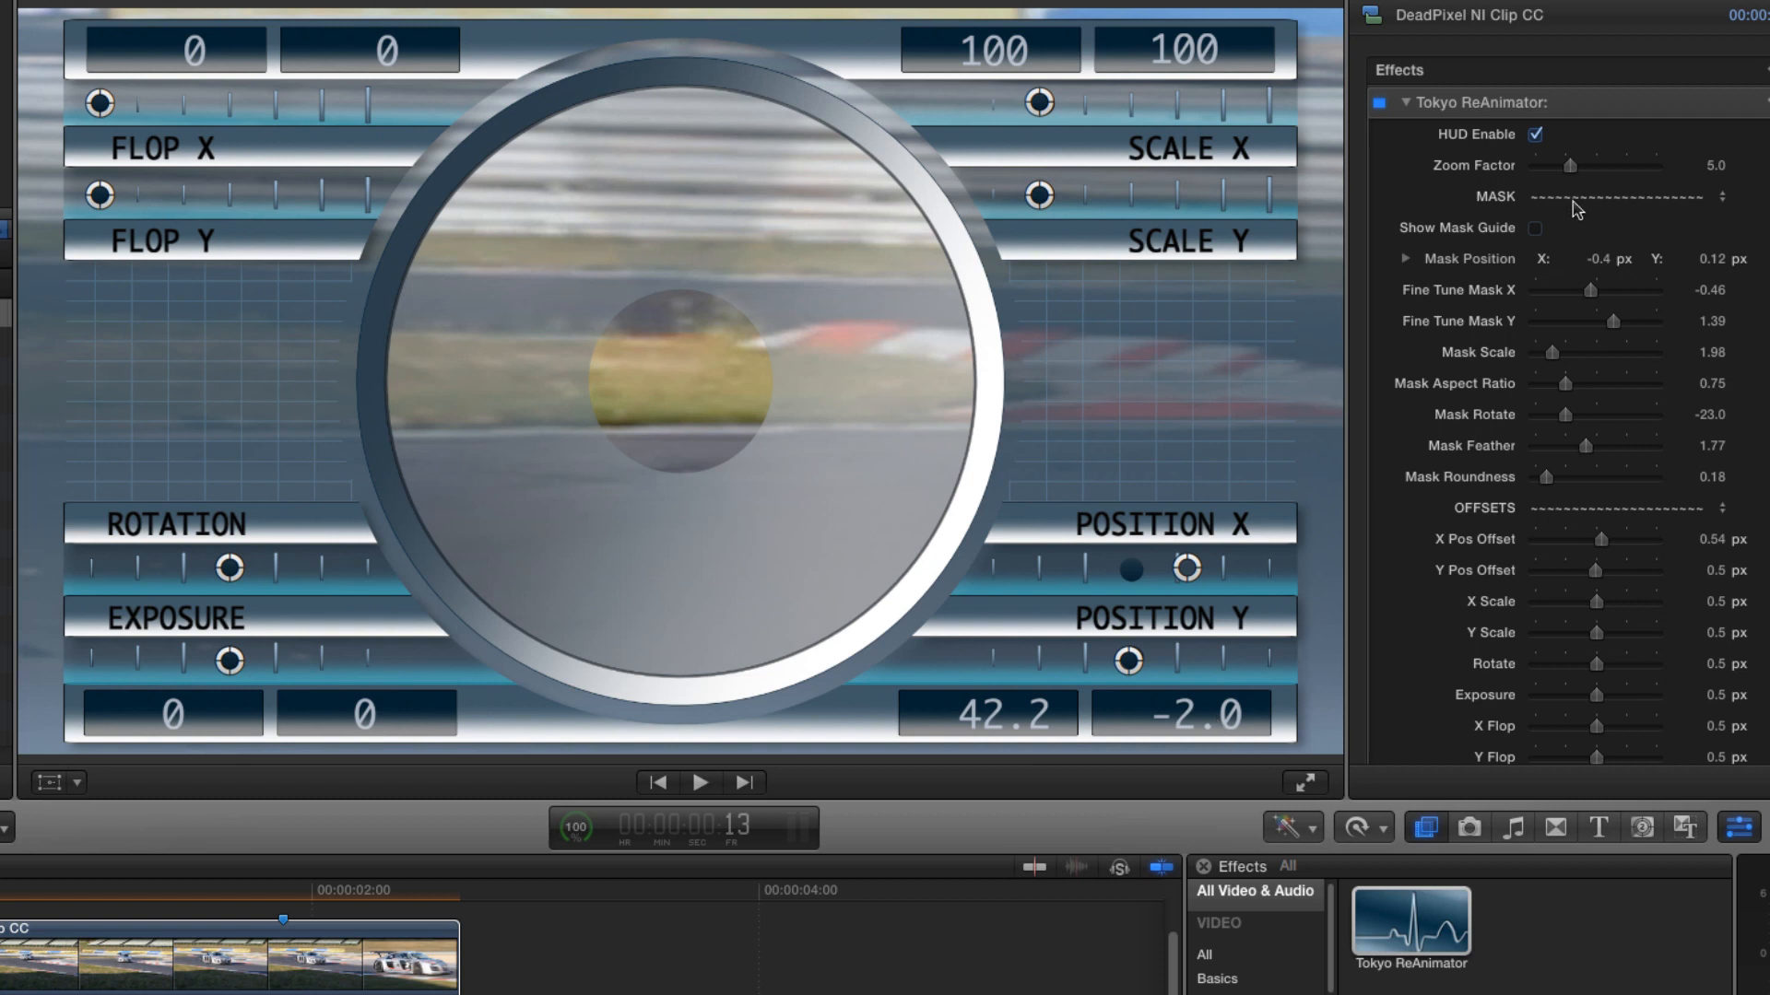
# - Preview the patch with the HUD disabled and reselect the clip at about 1:21 to adjust its offsets
pyautogui.click(1536, 136)
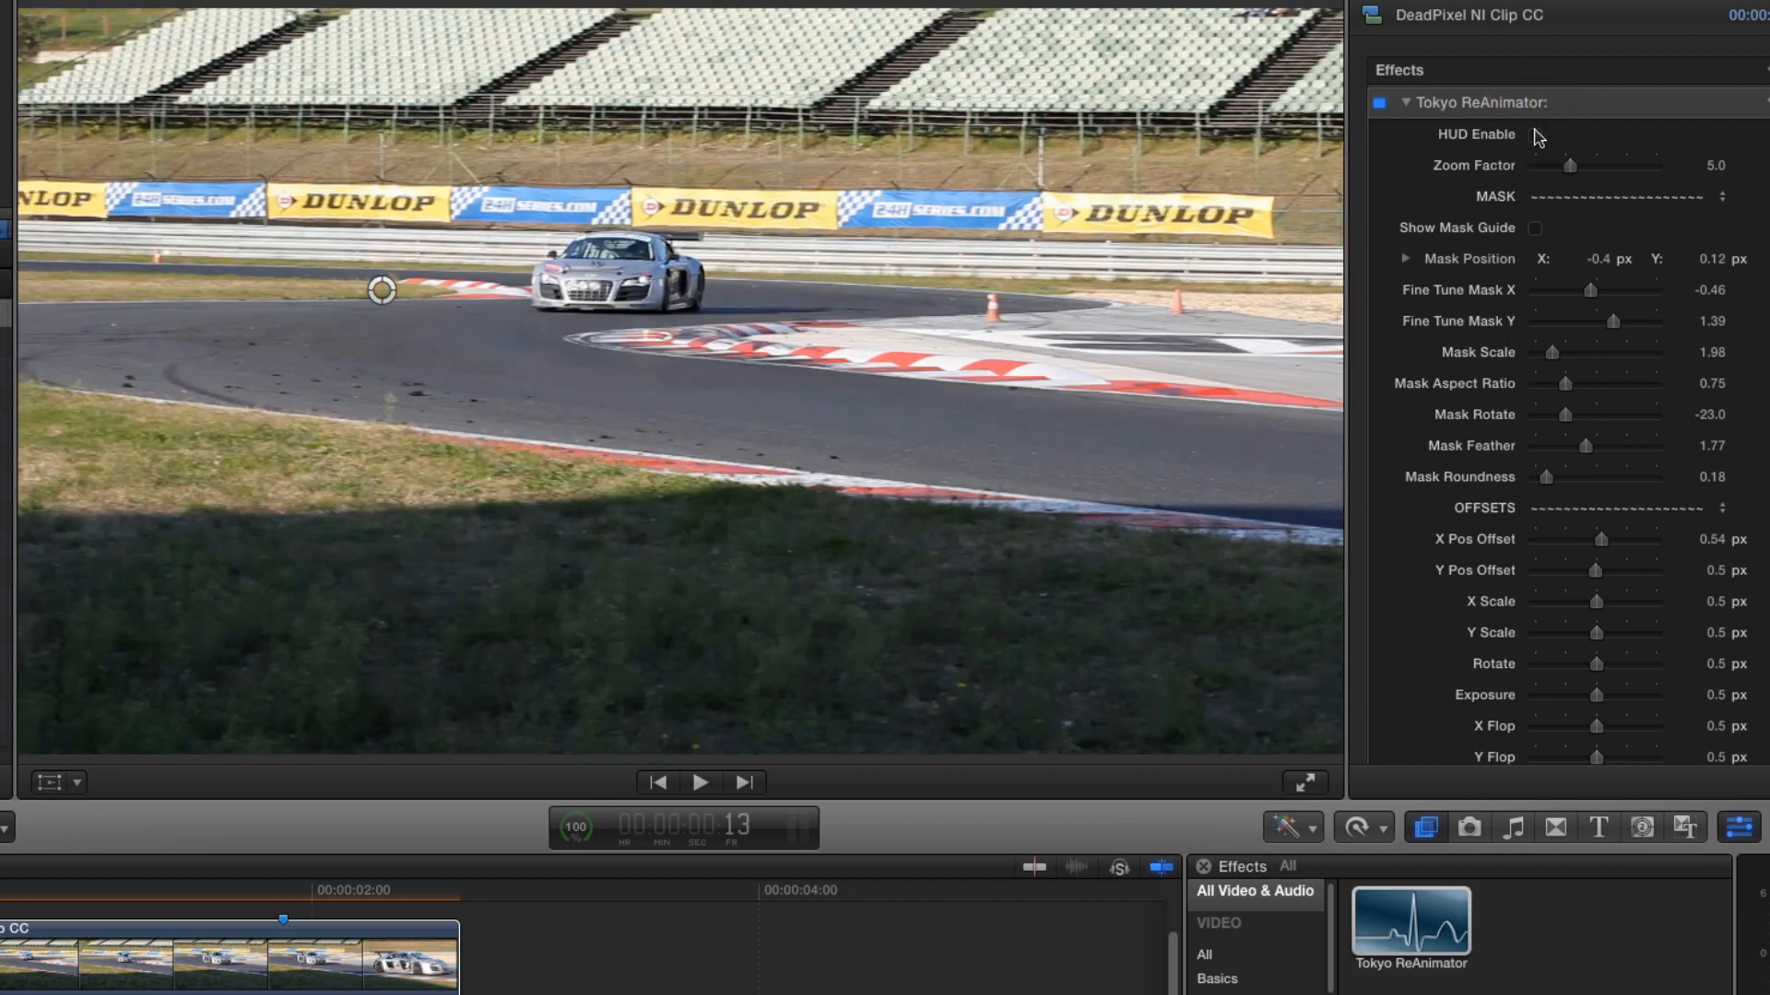
pyautogui.press('super+shift+a')
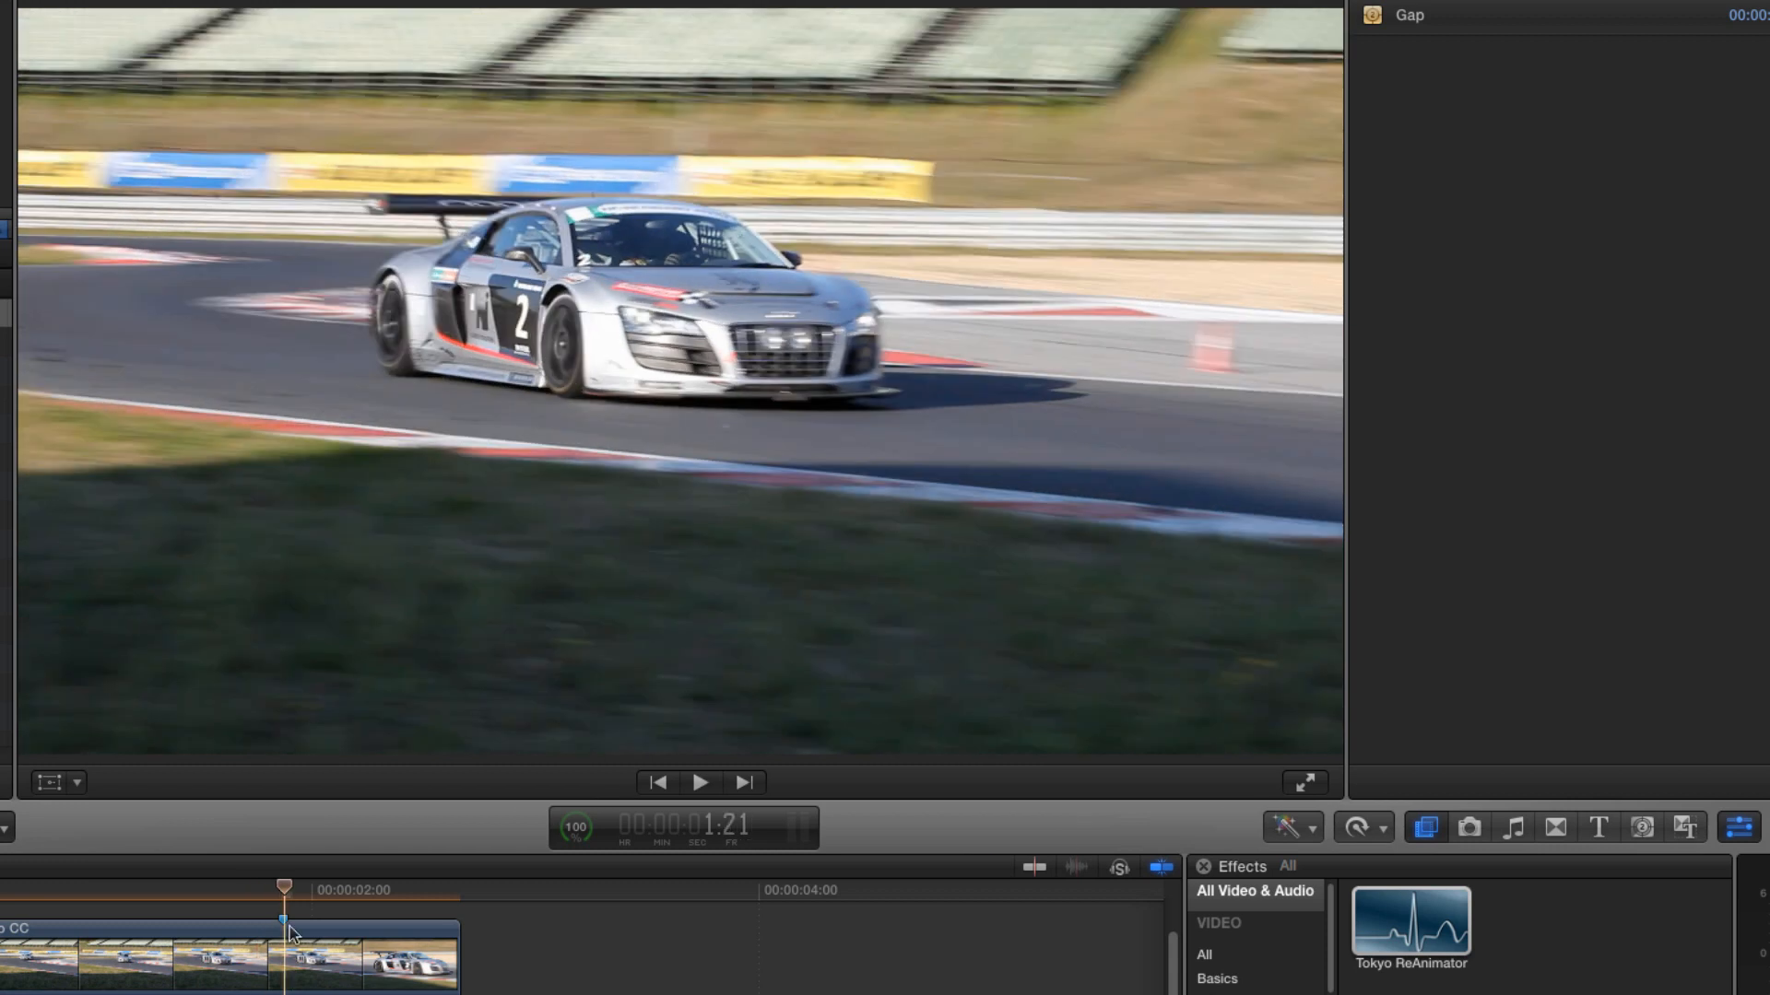
pyautogui.click(289, 927)
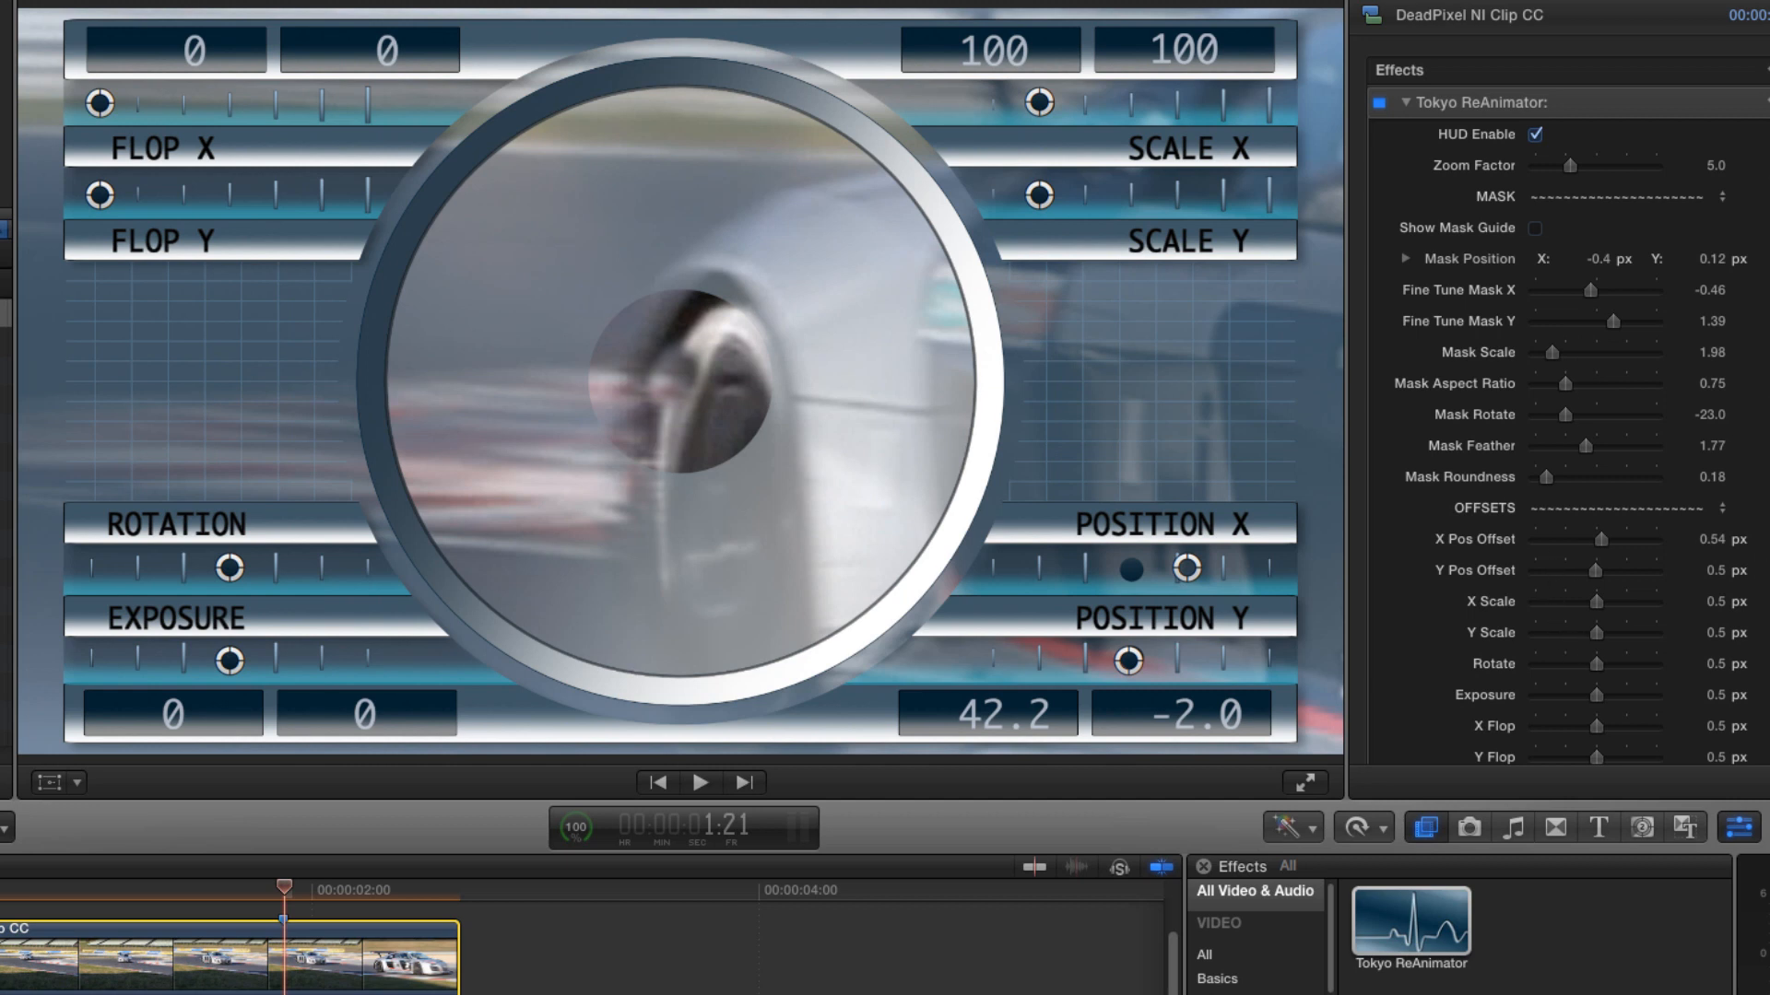
pyautogui.scroll(-5, 1643, 442)
pyautogui.click(1534, 520)
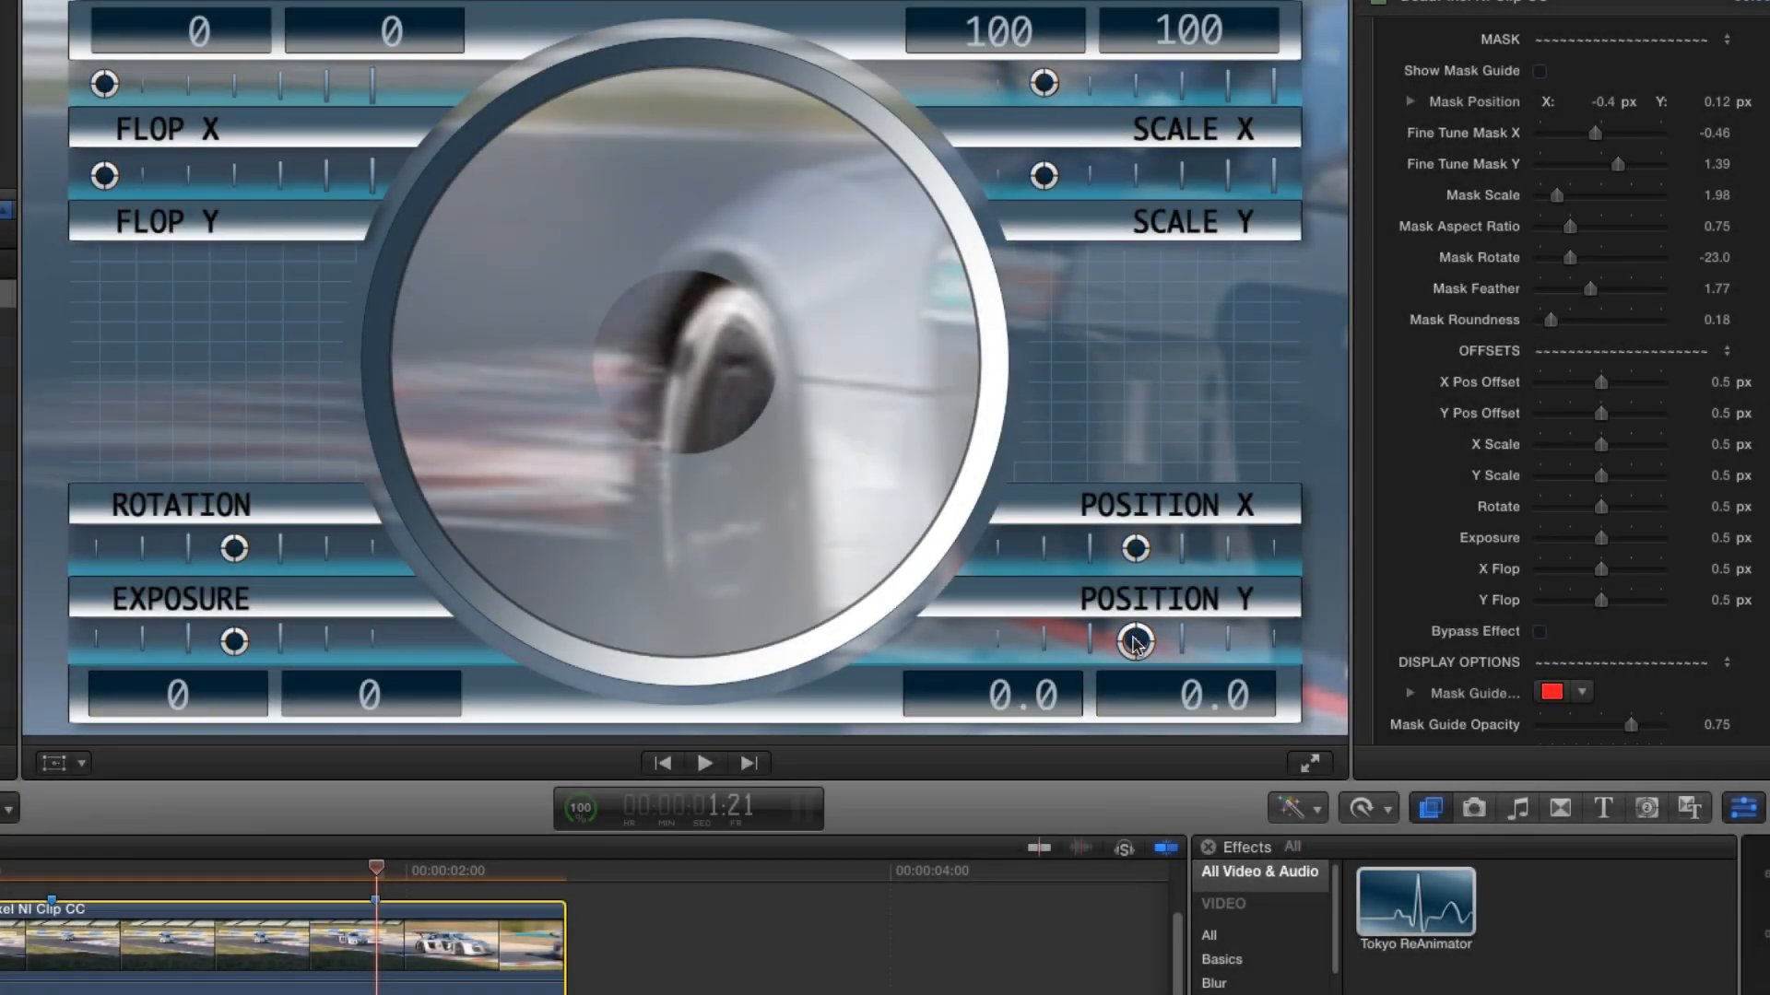
# - Set the HUD Position Y to 47.6, Position X to 10.6, Rotation to -10 and Exposure to 45
pyautogui.moveTo(1136, 643); pyautogui.dragTo(1200, 641)
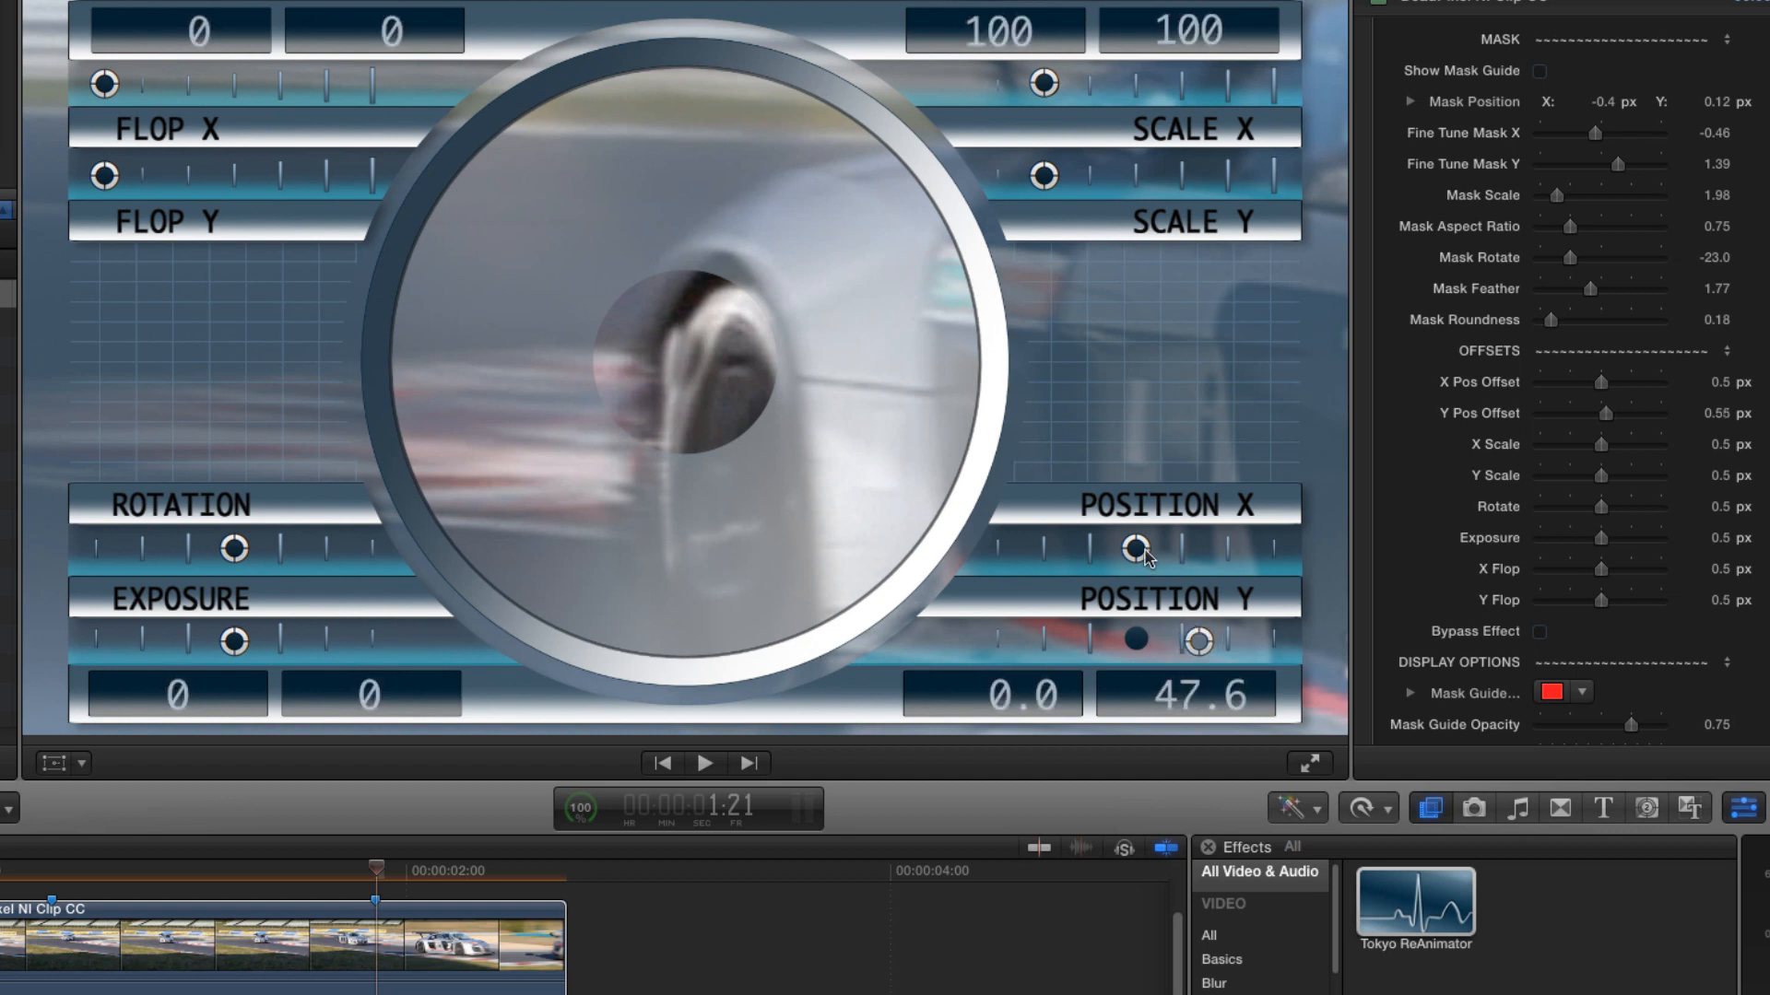
pyautogui.moveTo(1136, 549); pyautogui.dragTo(1151, 550)
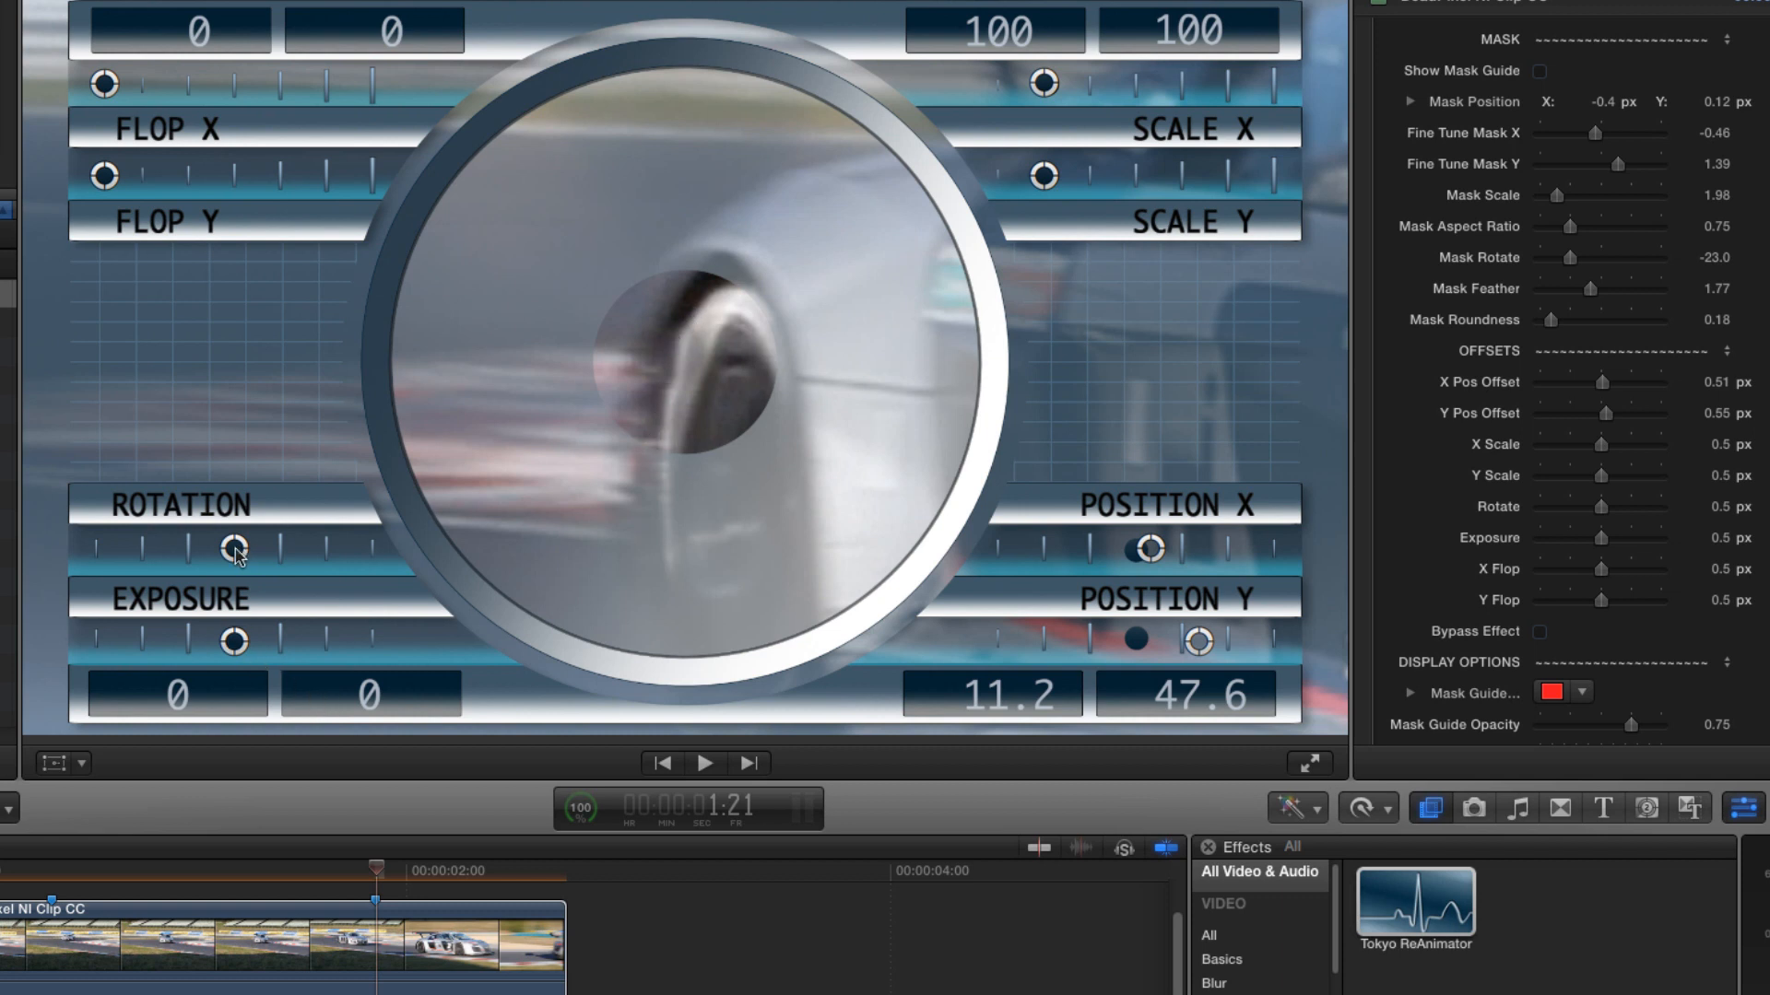
pyautogui.moveTo(235, 550); pyautogui.dragTo(263, 548)
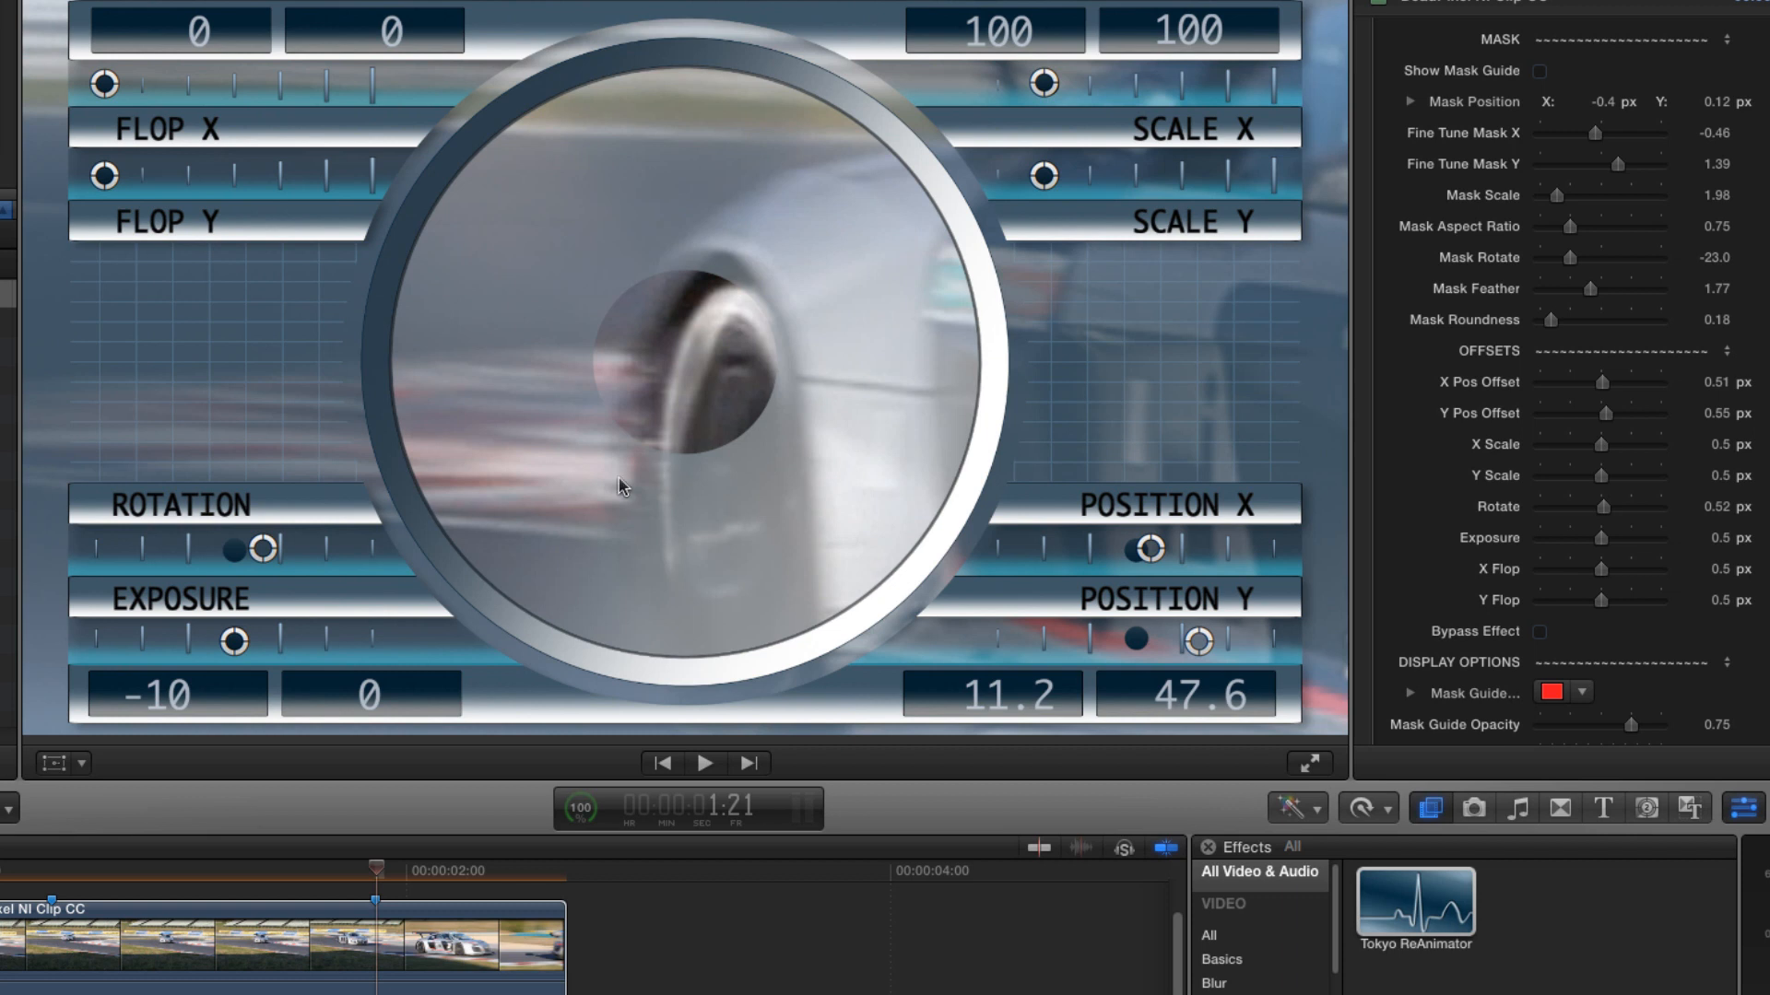
pyautogui.moveTo(236, 640); pyautogui.dragTo(295, 649)
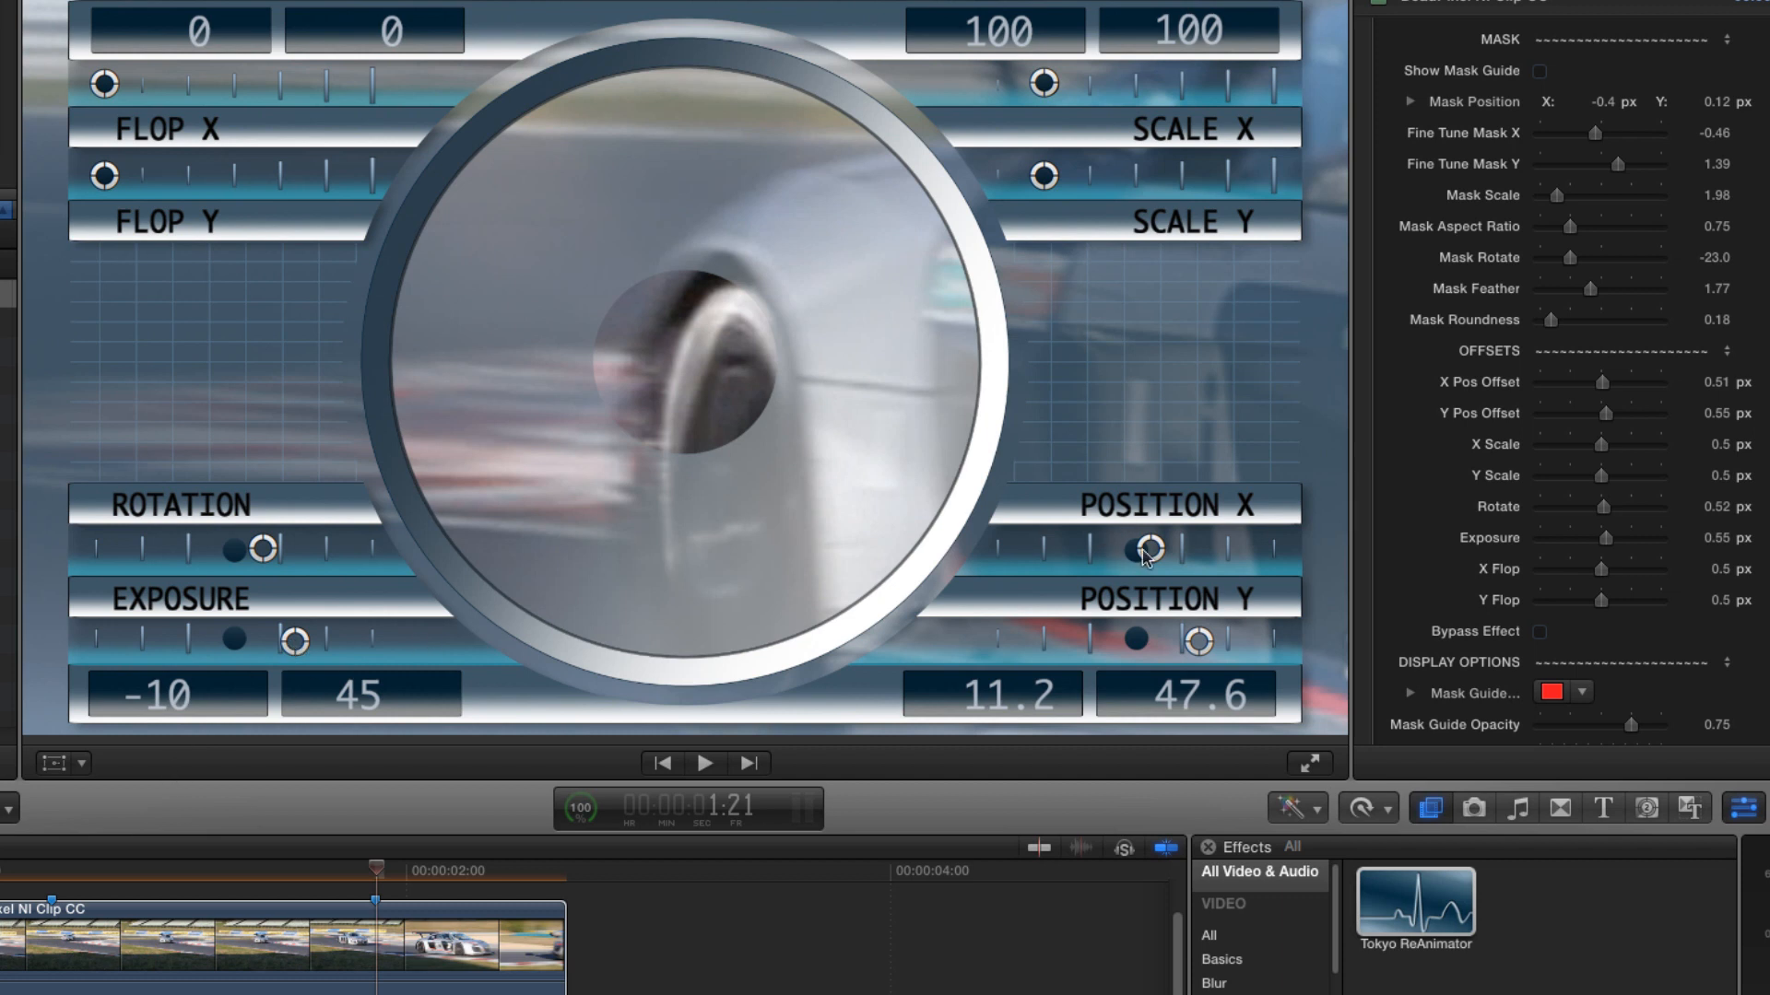
pyautogui.moveTo(1150, 550); pyautogui.dragTo(1149, 551)
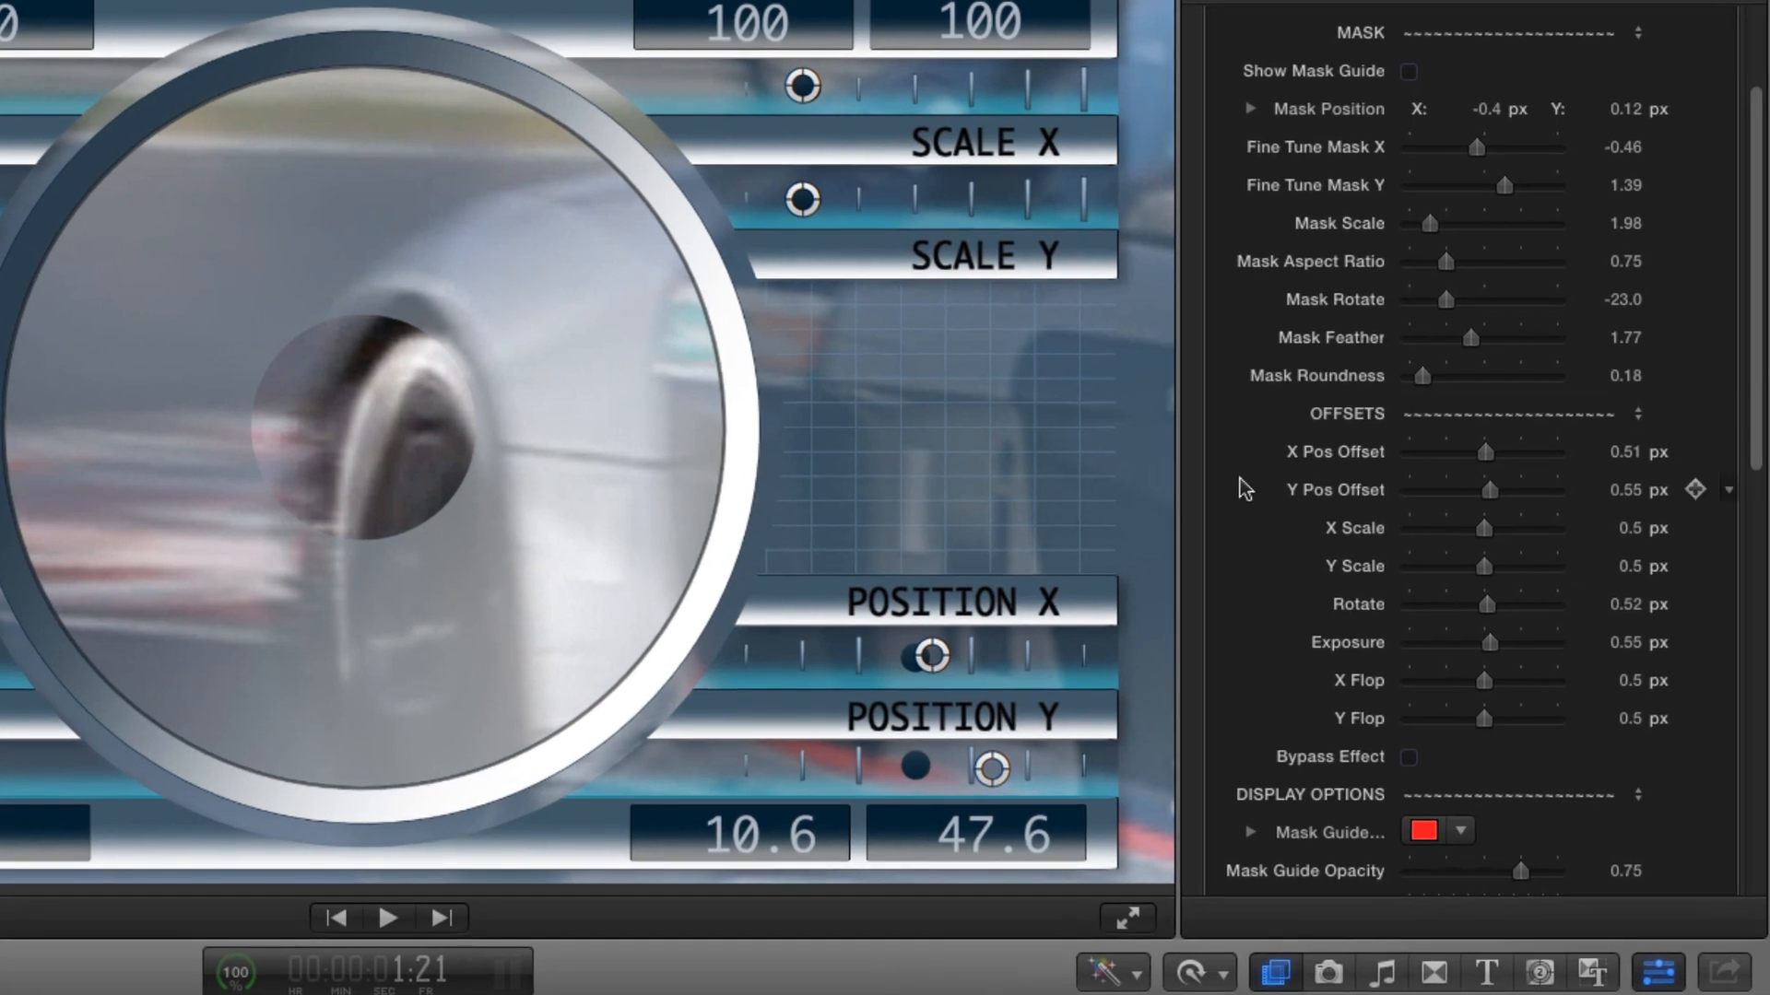
# - Add keyframes for X Pos Offset, Y Pos Offset, Rotate and Exposure at this frame
pyautogui.click(1695, 451)
pyautogui.click(1695, 489)
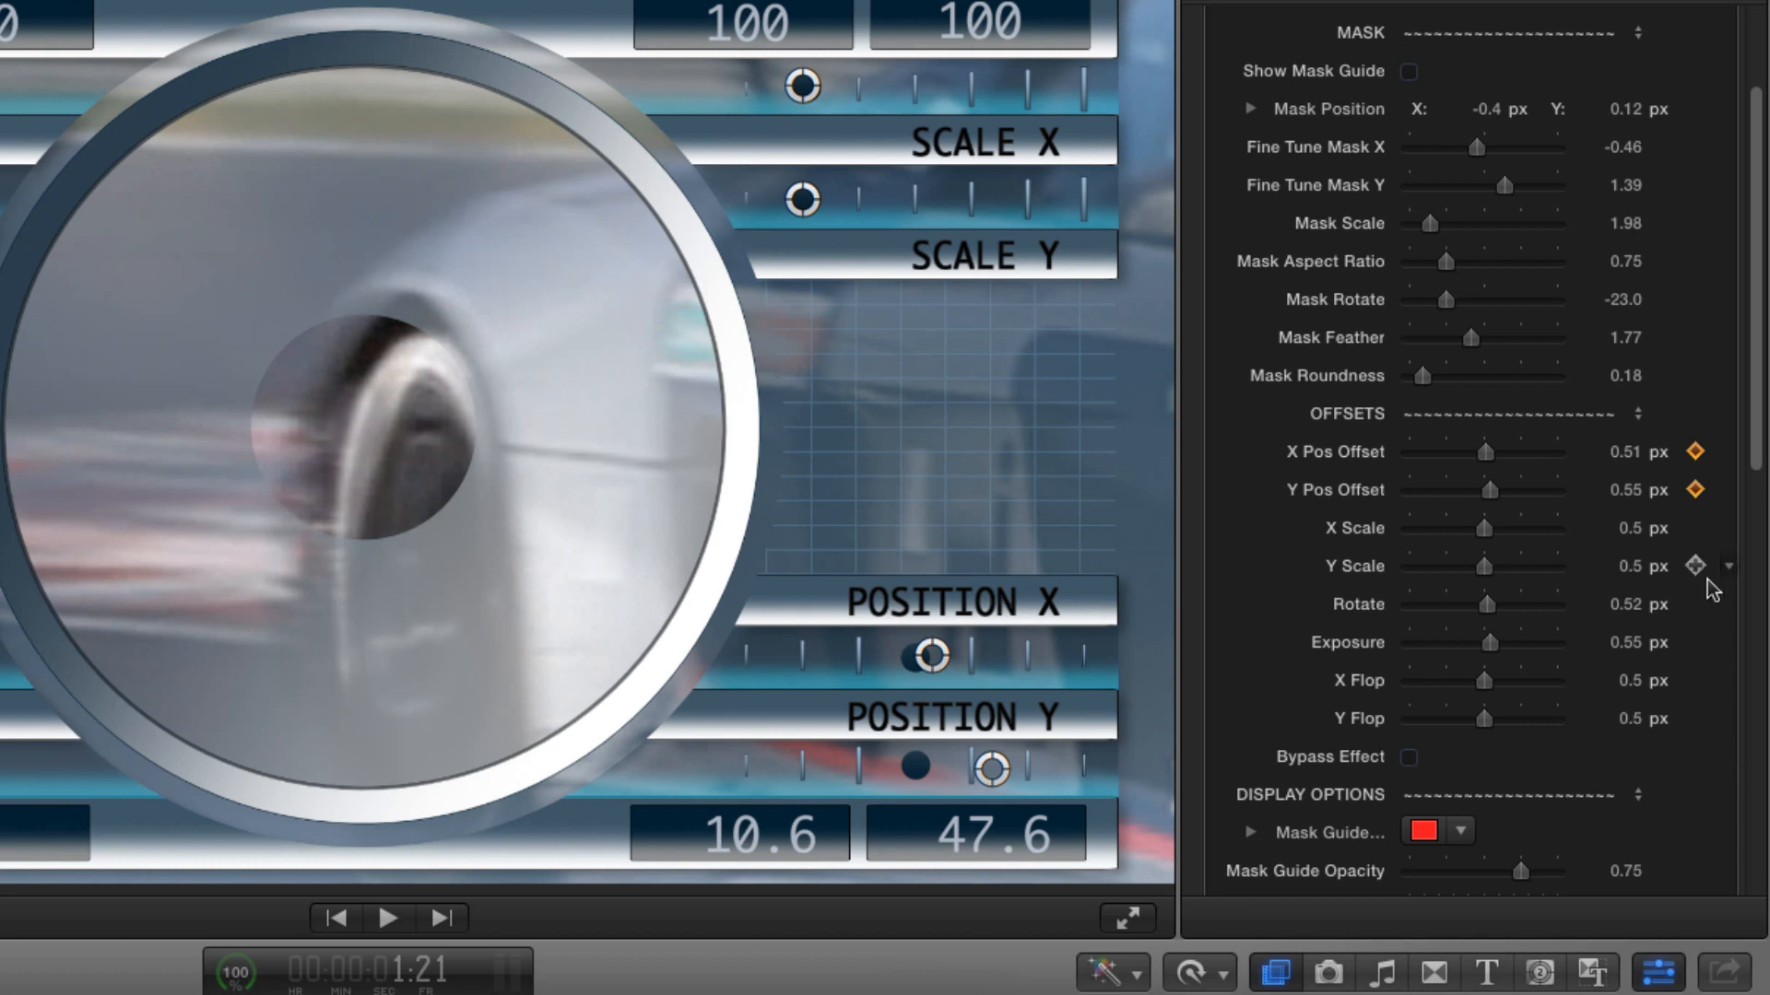
pyautogui.click(1695, 603)
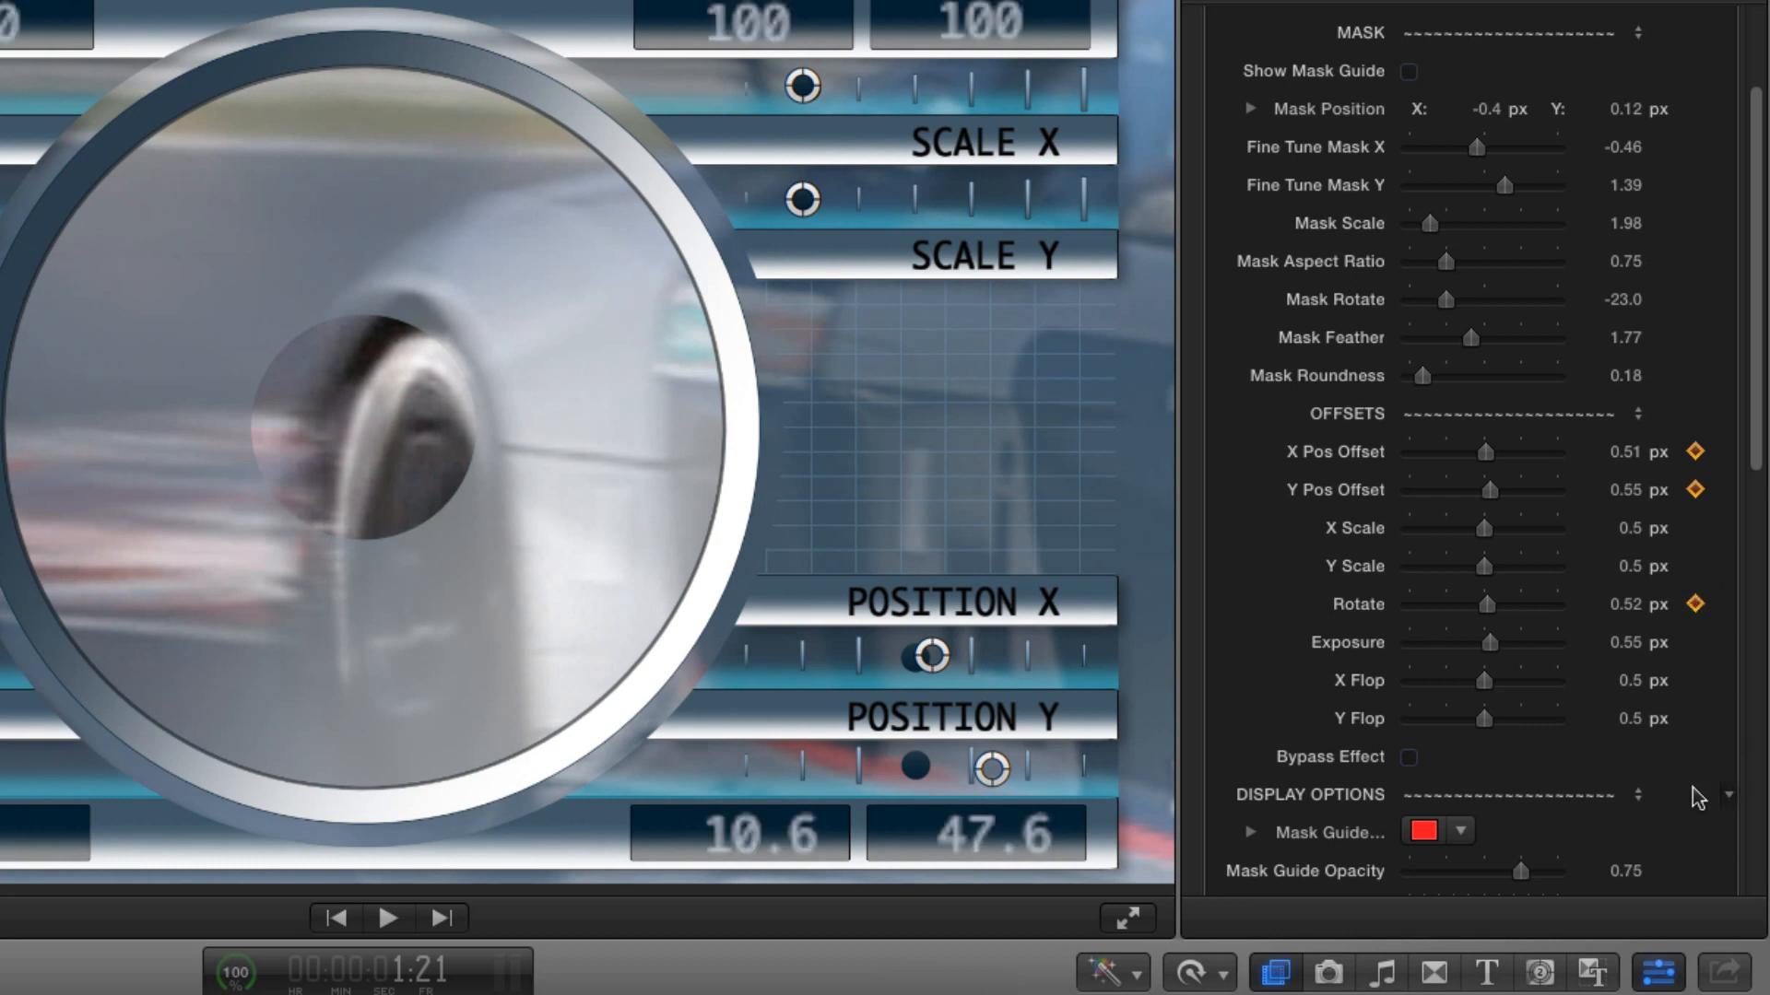
pyautogui.click(1695, 642)
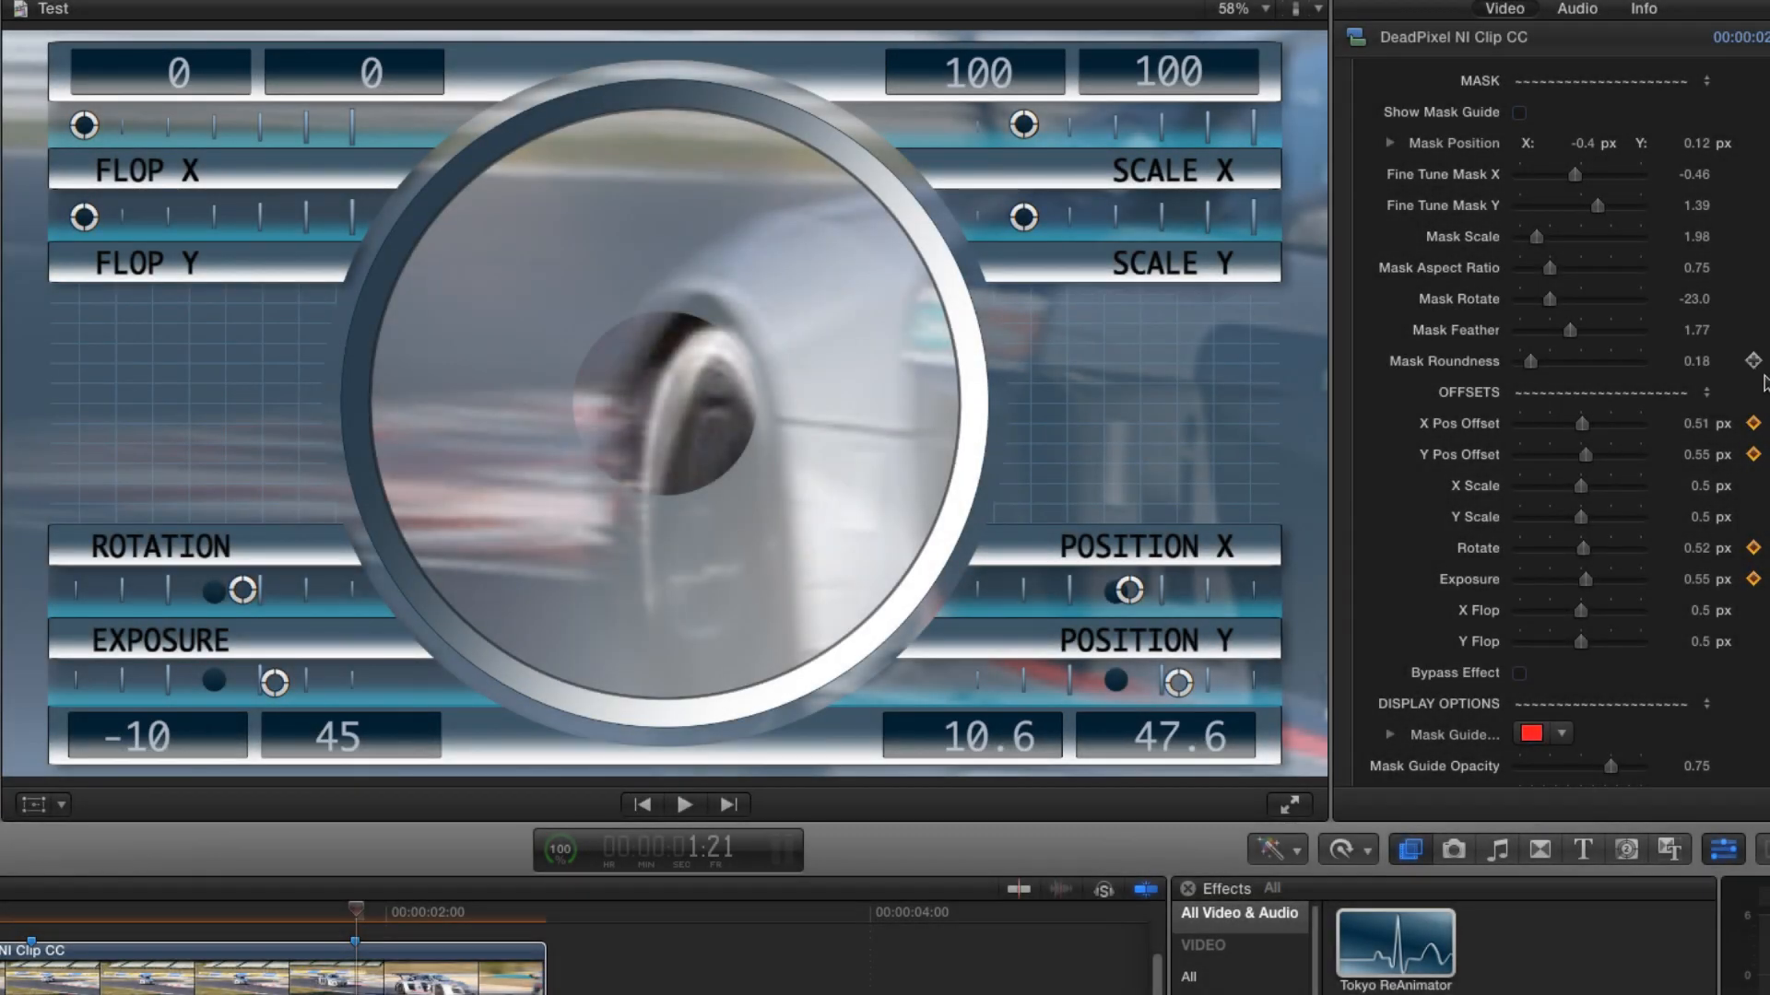
# - Disable the HUD and play back the clip to review the dead pixel fix
pyautogui.scroll(5, 1581, 187)
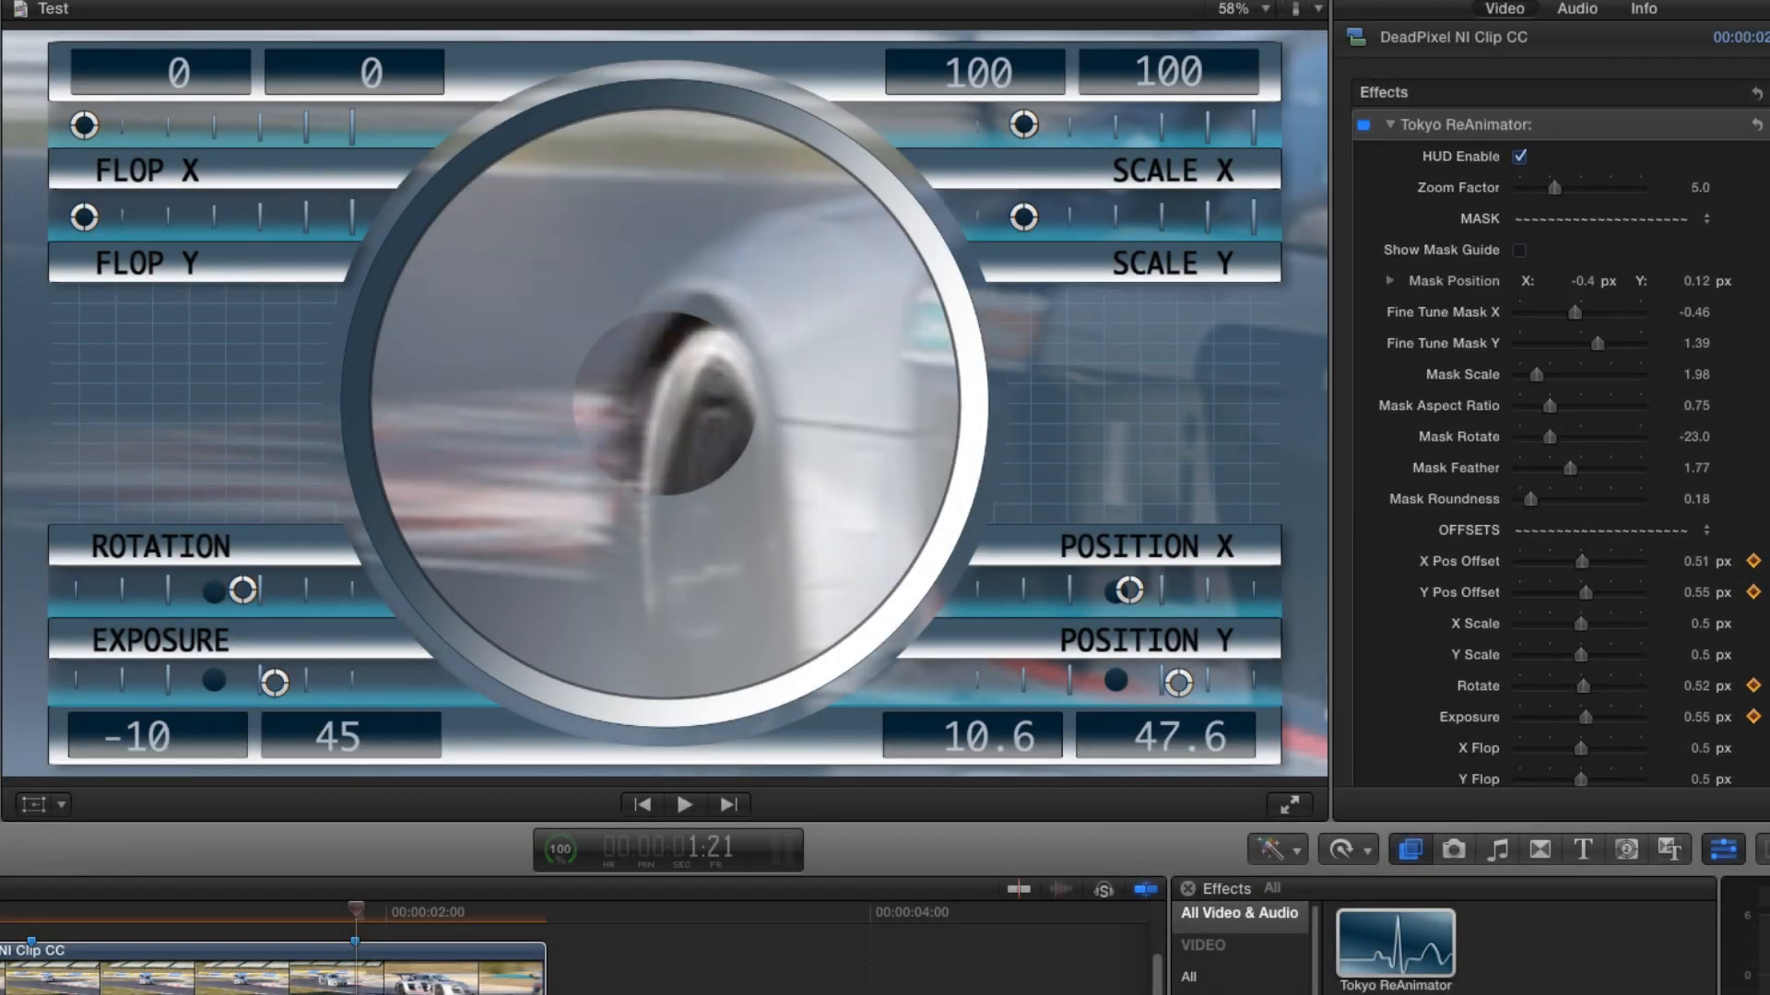
pyautogui.click(1520, 158)
pyautogui.press('space')
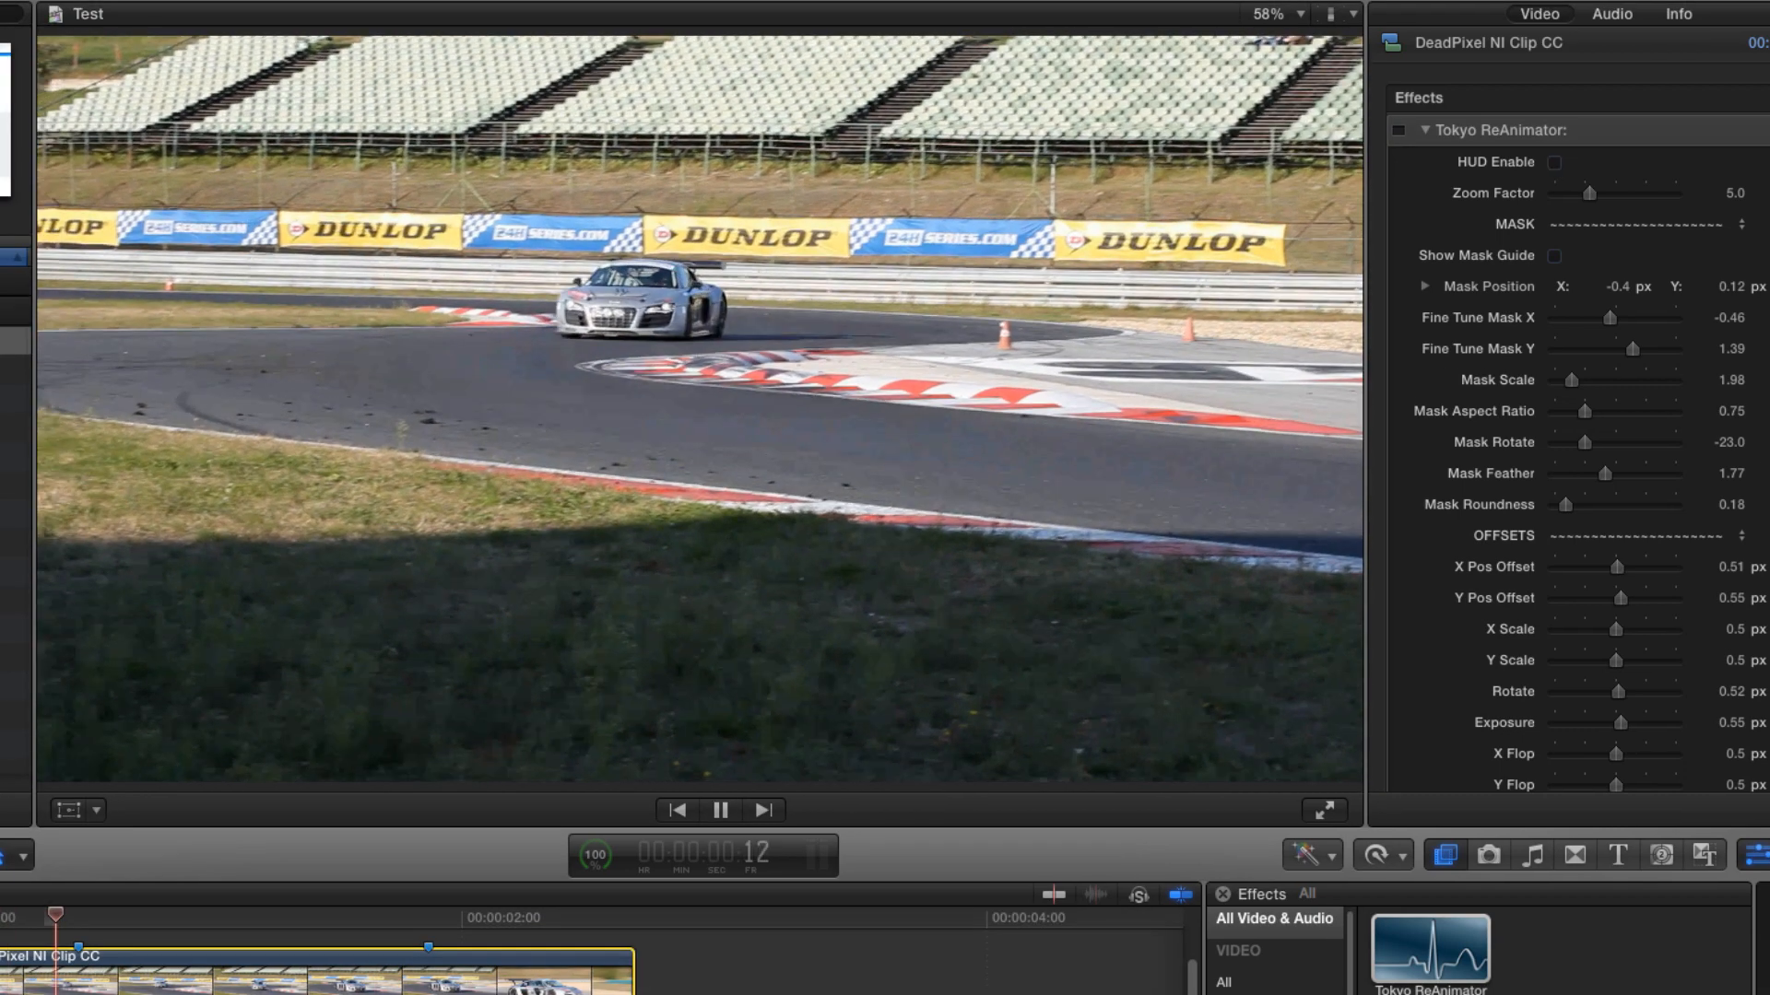